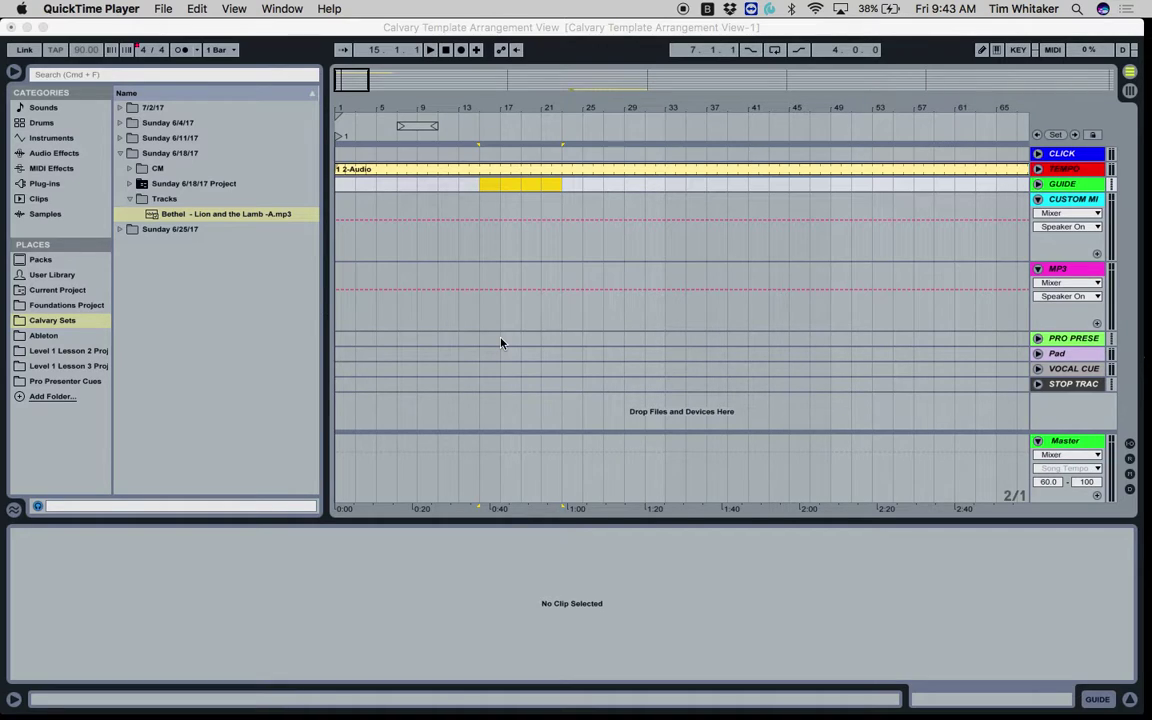
Look through the Sunday 6/18/17 folder and its Tracks subfolder in the browser
click(123, 160)
click(119, 152)
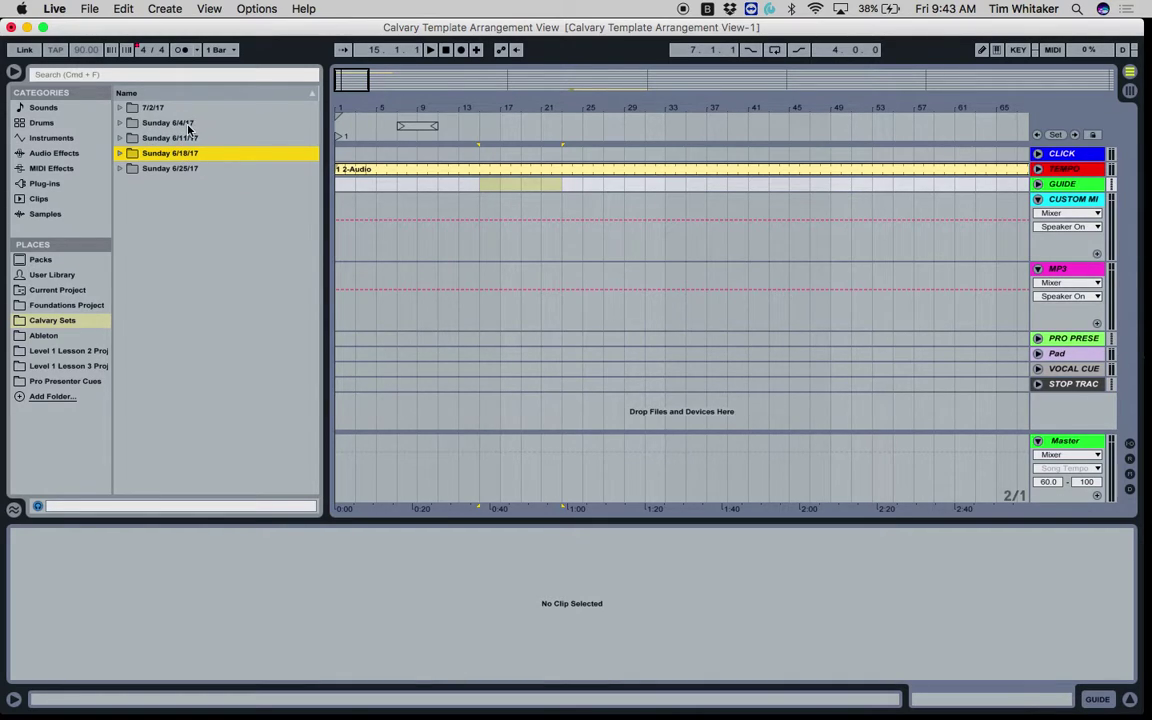
click(120, 155)
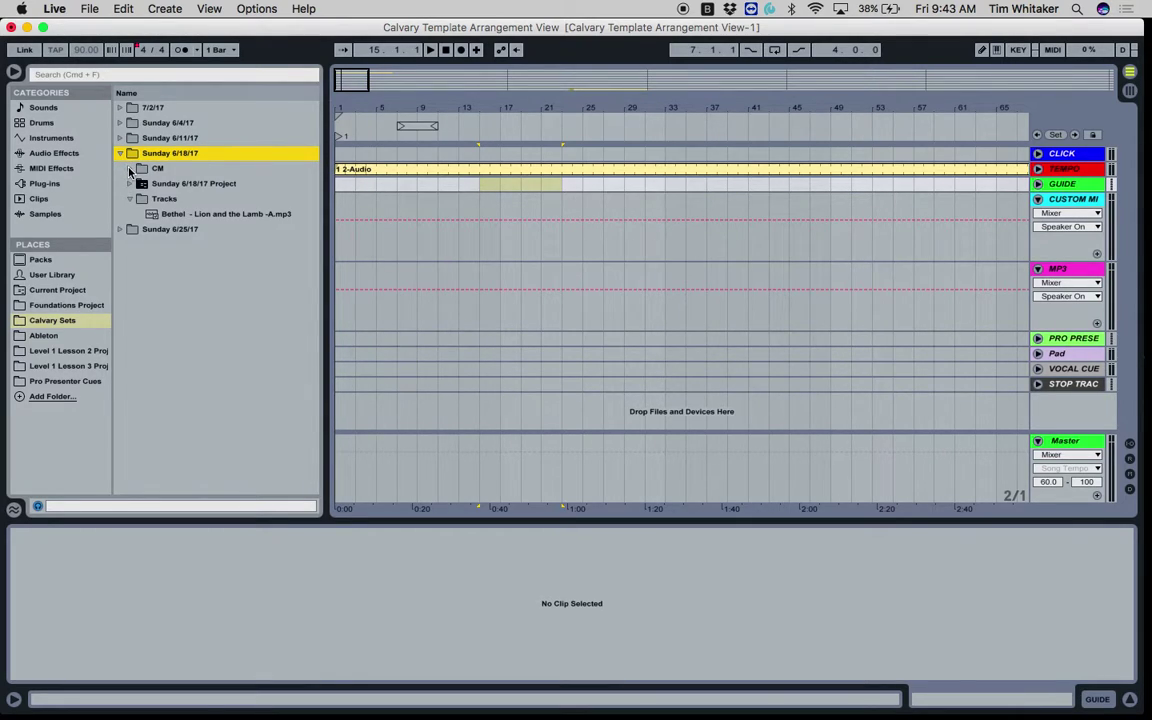
click(130, 199)
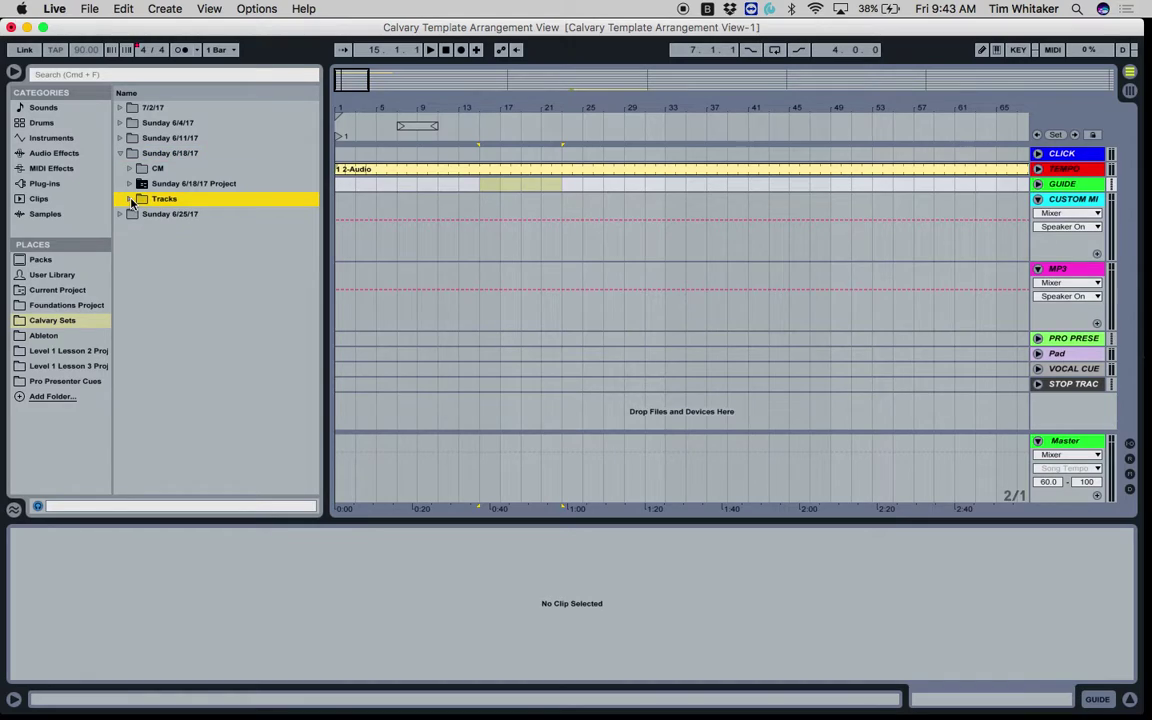
click(130, 200)
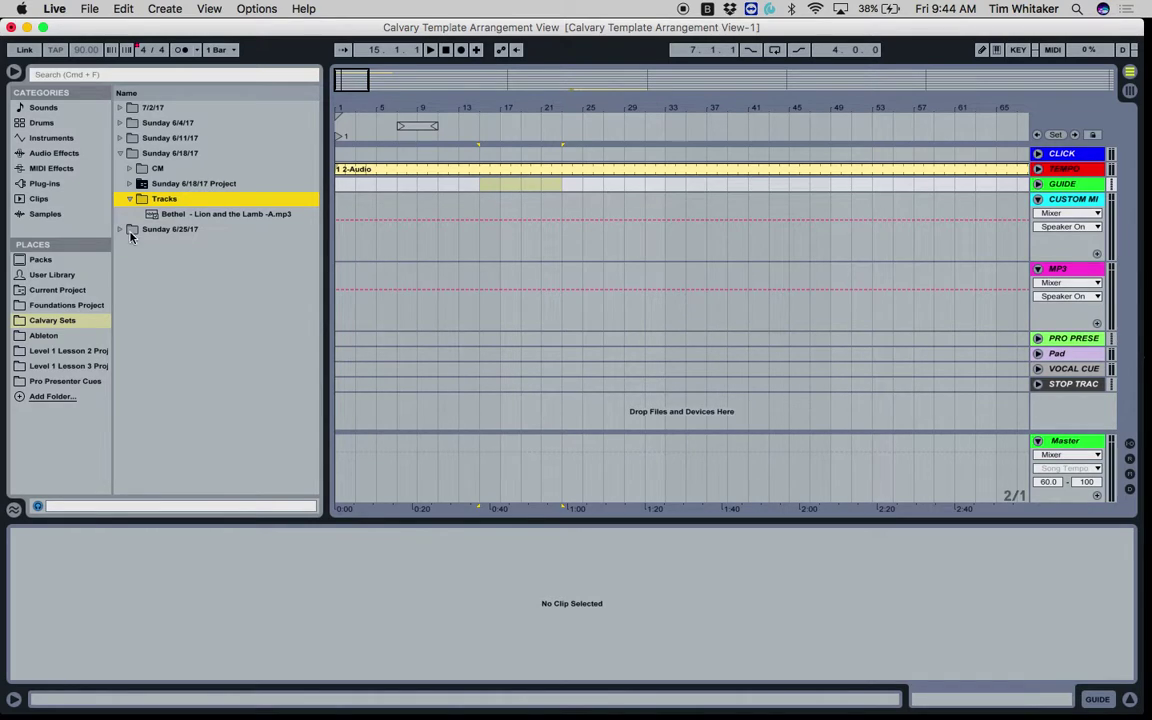
key(Left)
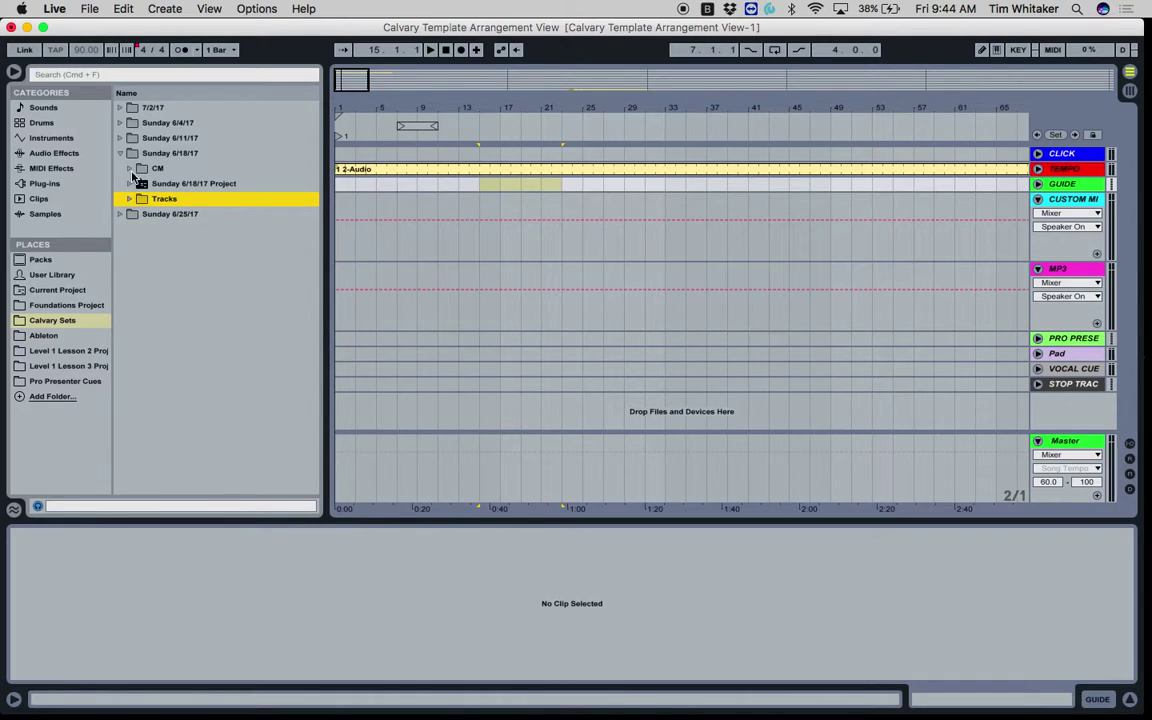
Place Lion and the Lamb_90_A_CM.m4a from the CM folder at bar 1 of the CUSTOM MIX track and turn on Warp
click(128, 170)
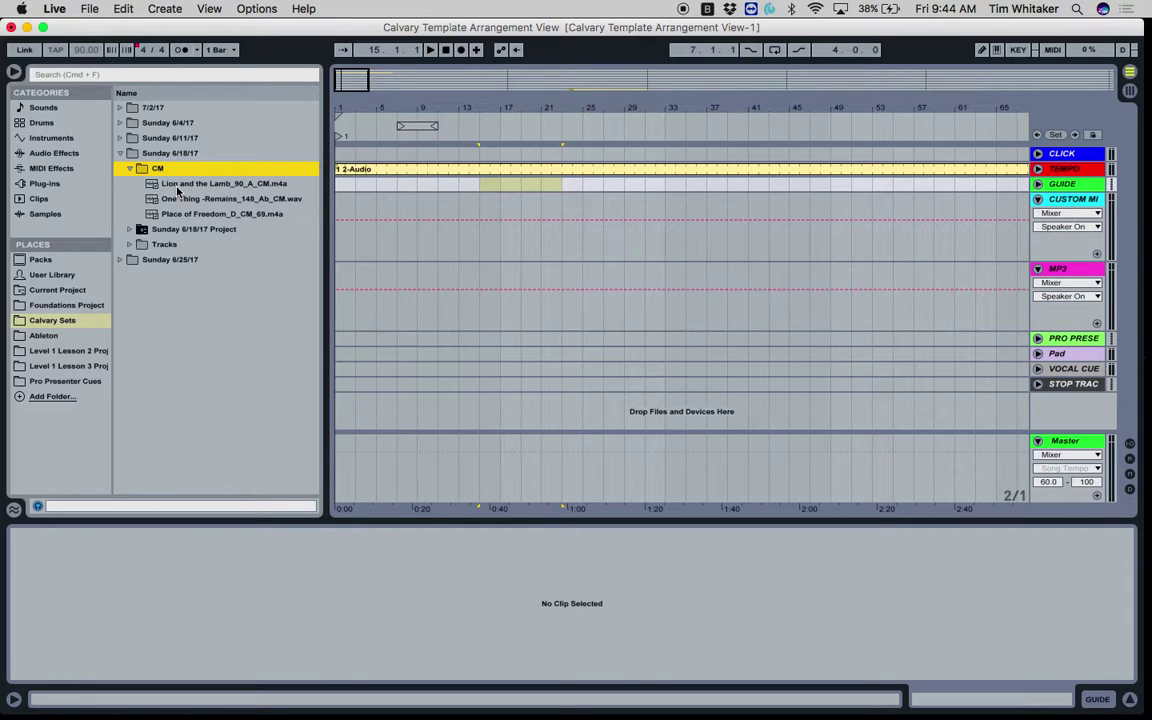
drag(178, 190, 345, 213)
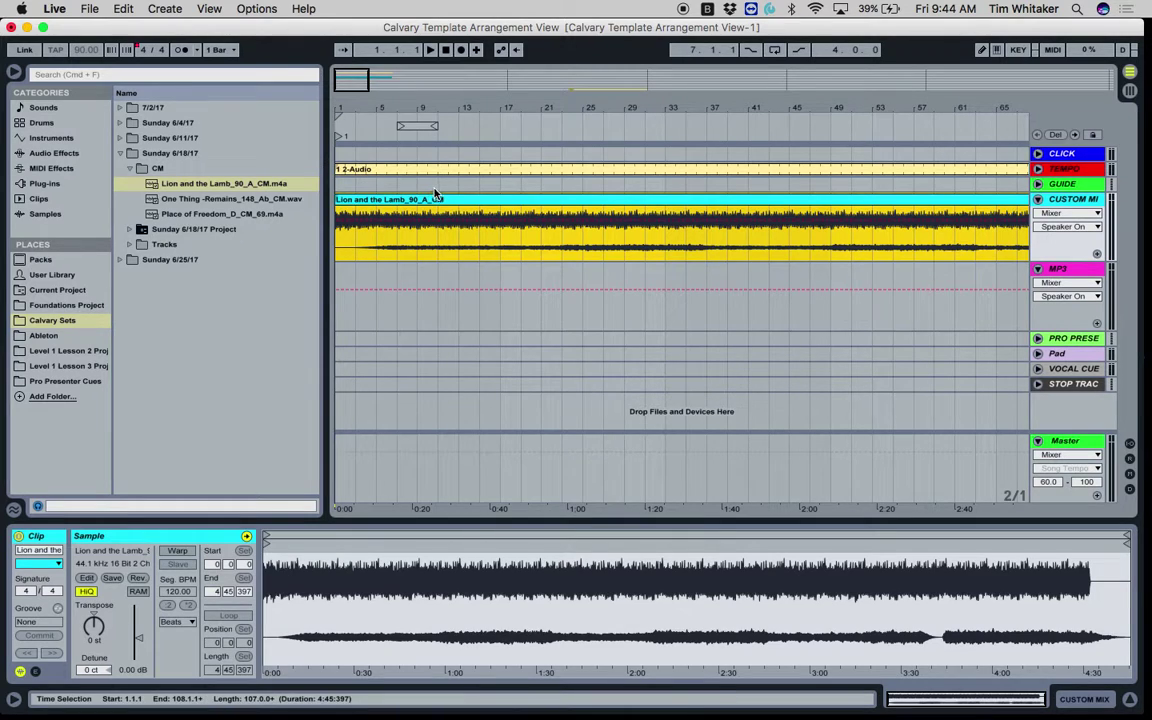
click(177, 550)
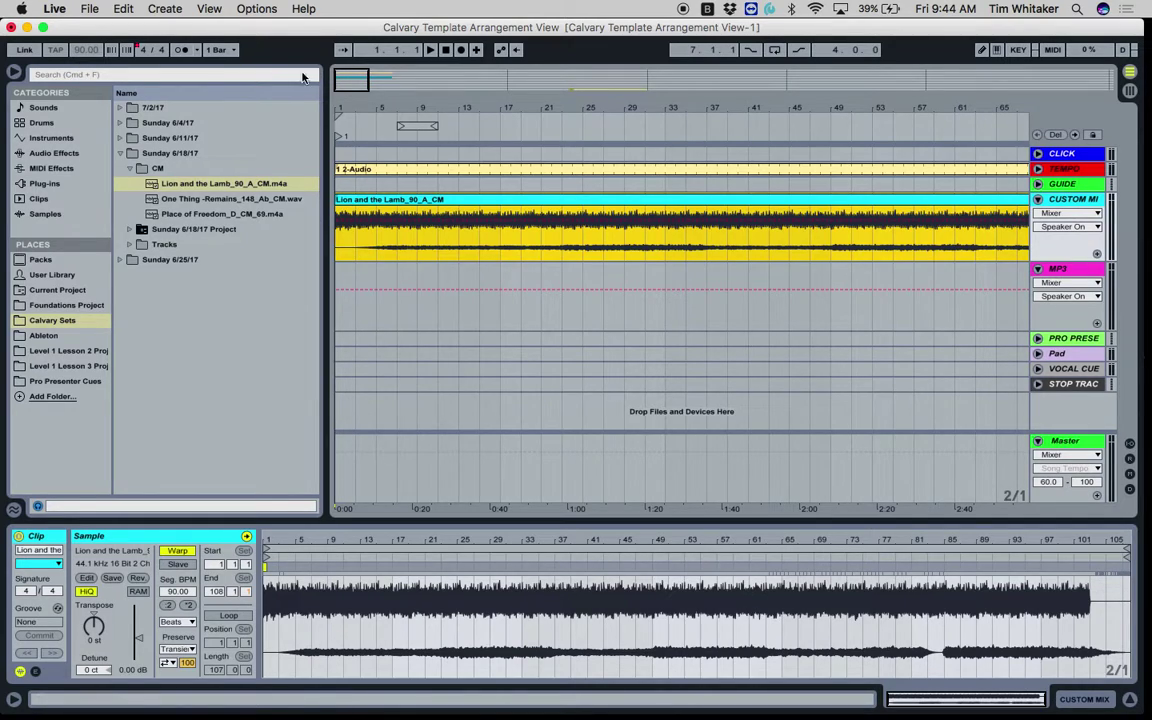
Select the 1 2-Audio clip on the TEMPO track and toggle it from Master to Slave and back to Master
click(363, 171)
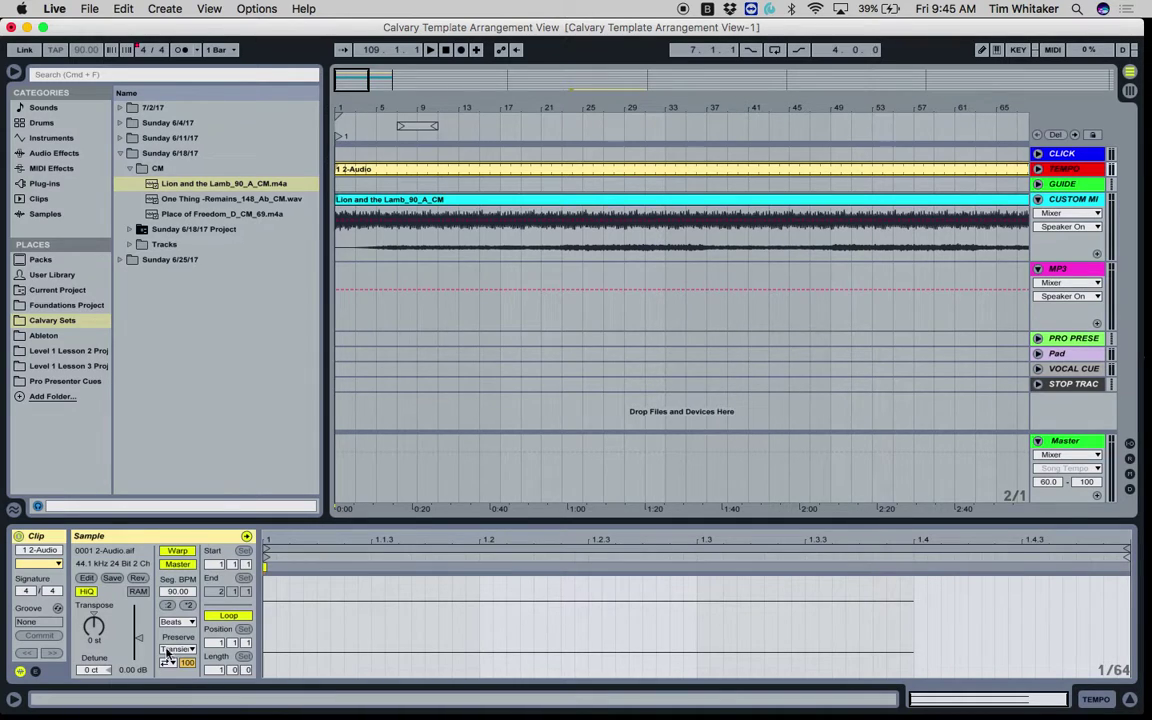
click(422, 170)
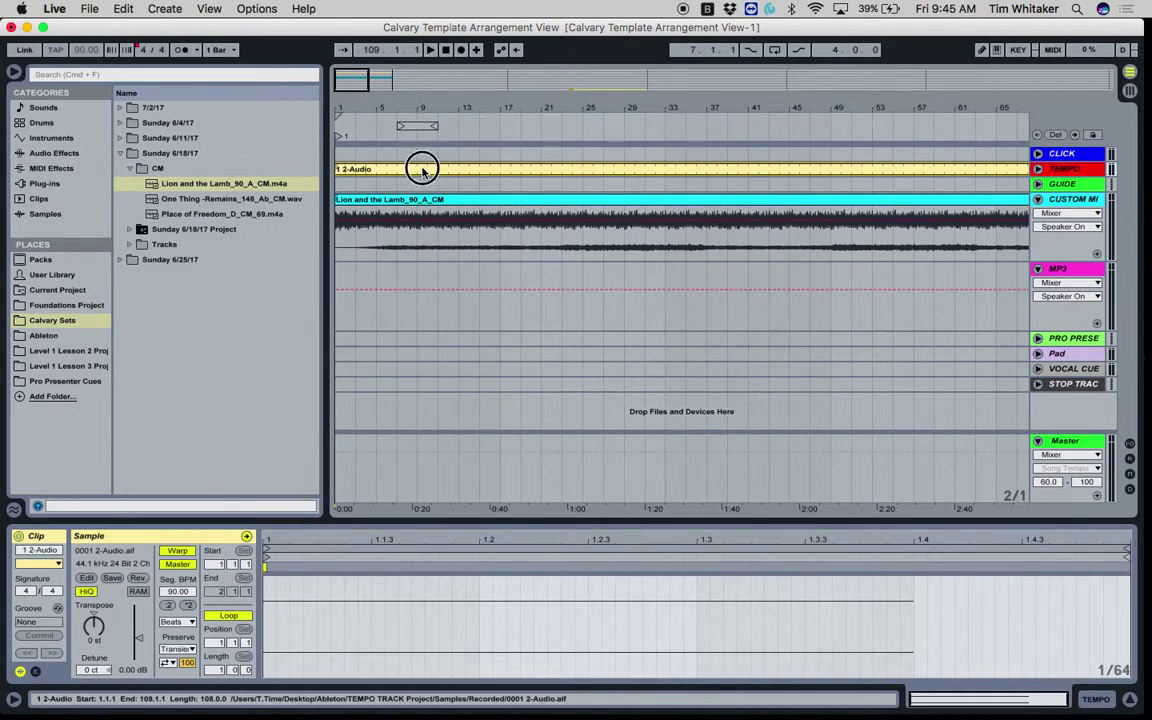
click(175, 566)
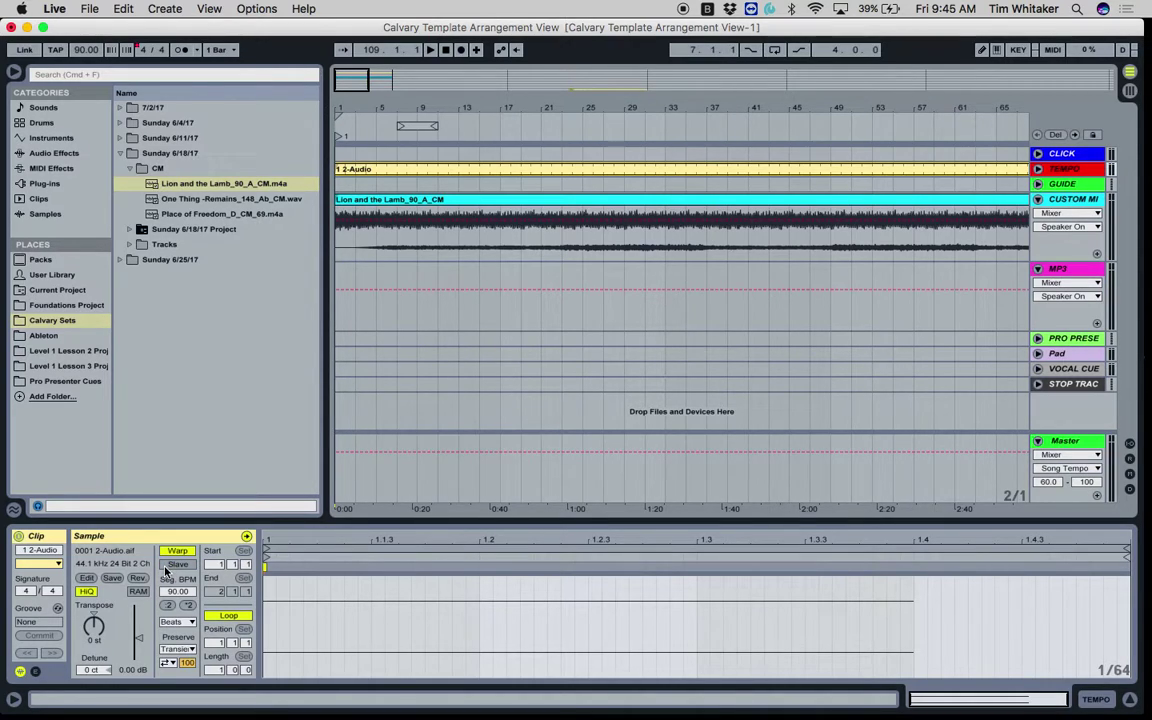
click(176, 565)
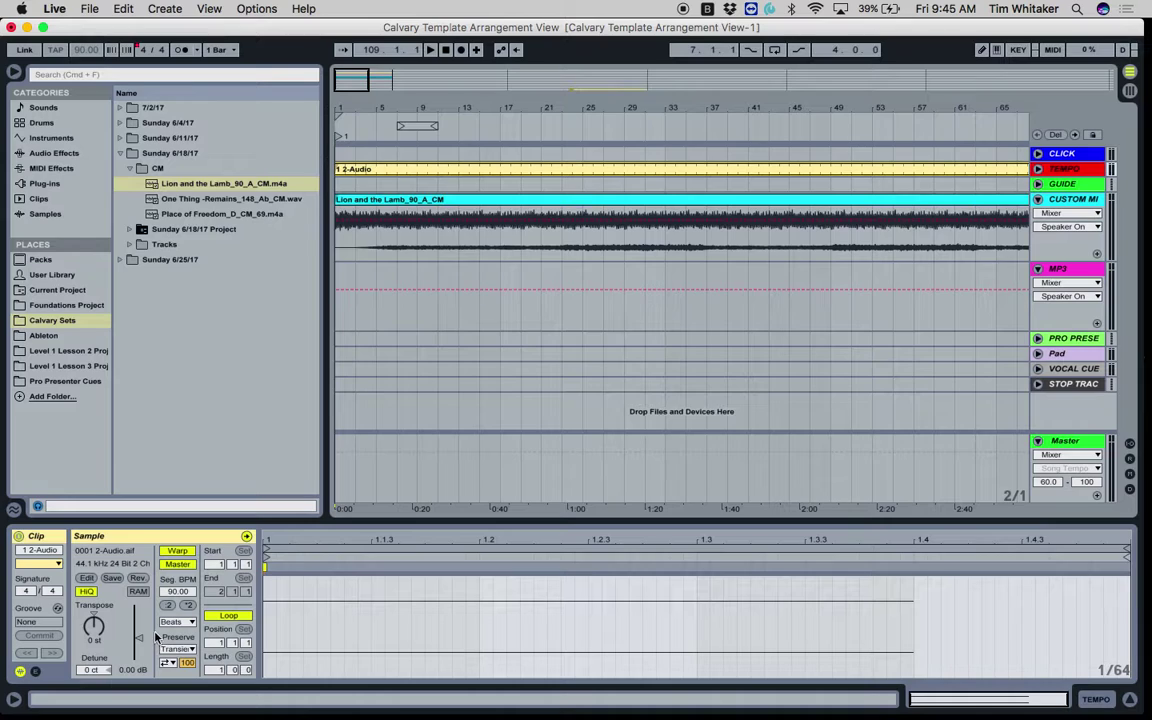
Set the tempo clip's segment BPM to 110, re-enable it as tempo master, and play the song from the start
click(173, 592)
text(110)
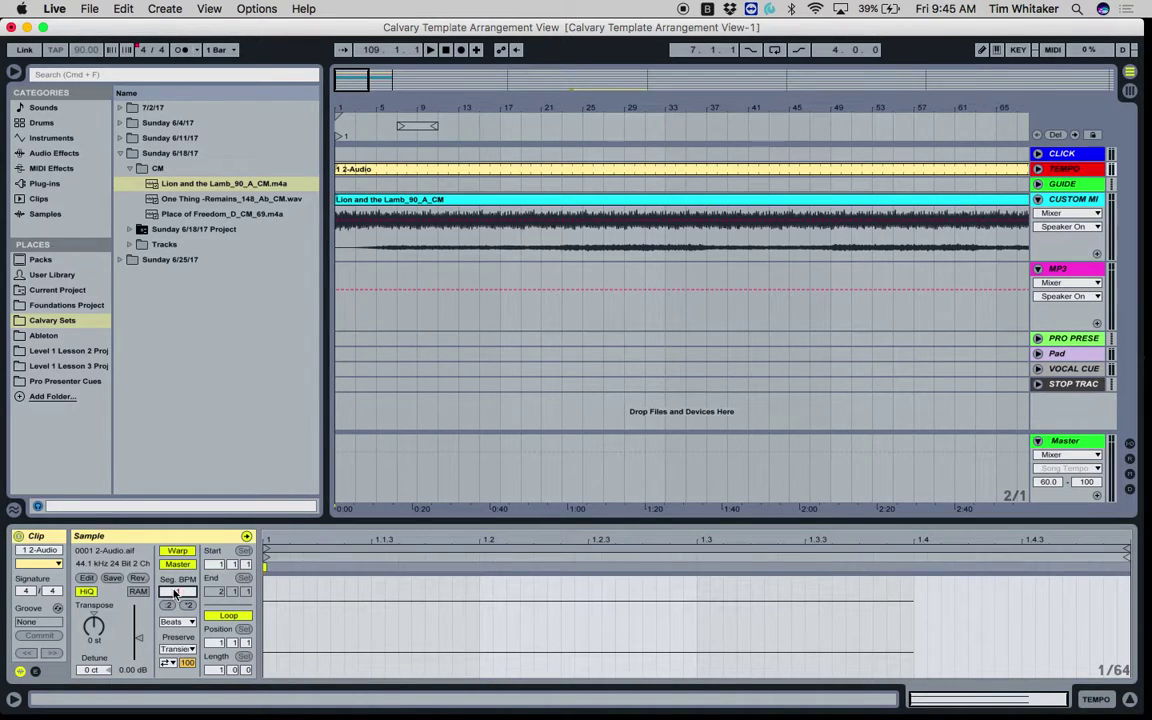
key(Return)
click(177, 565)
click(177, 565)
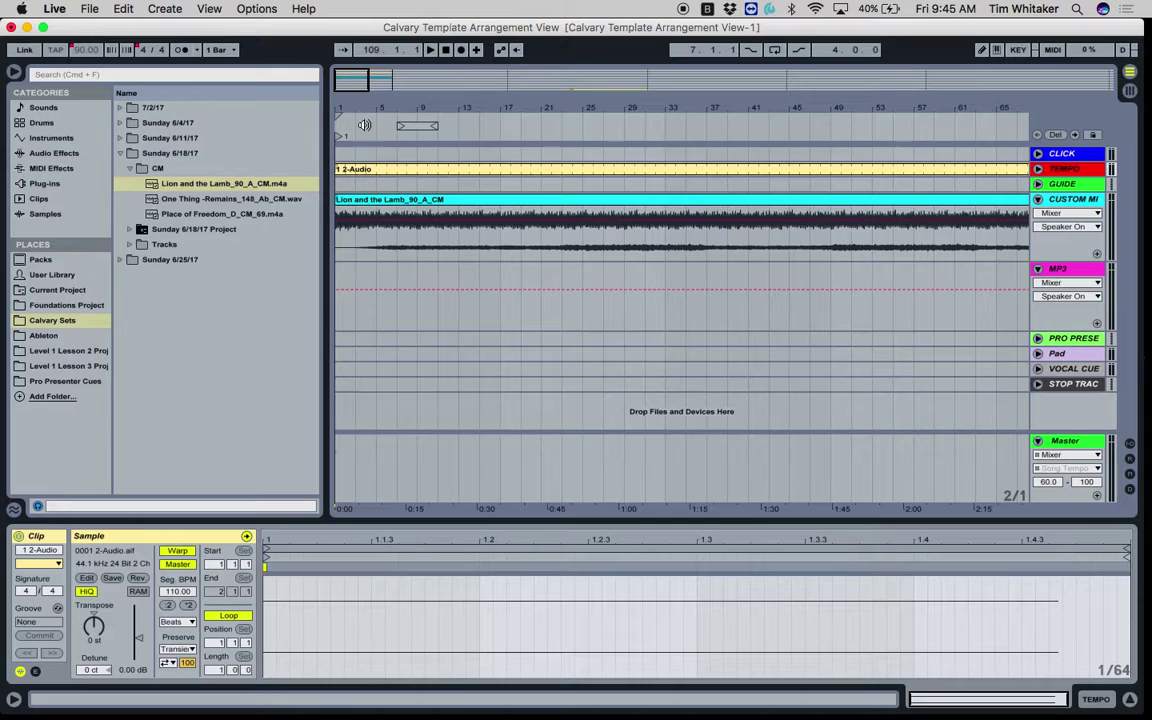
click(352, 130)
key(space)
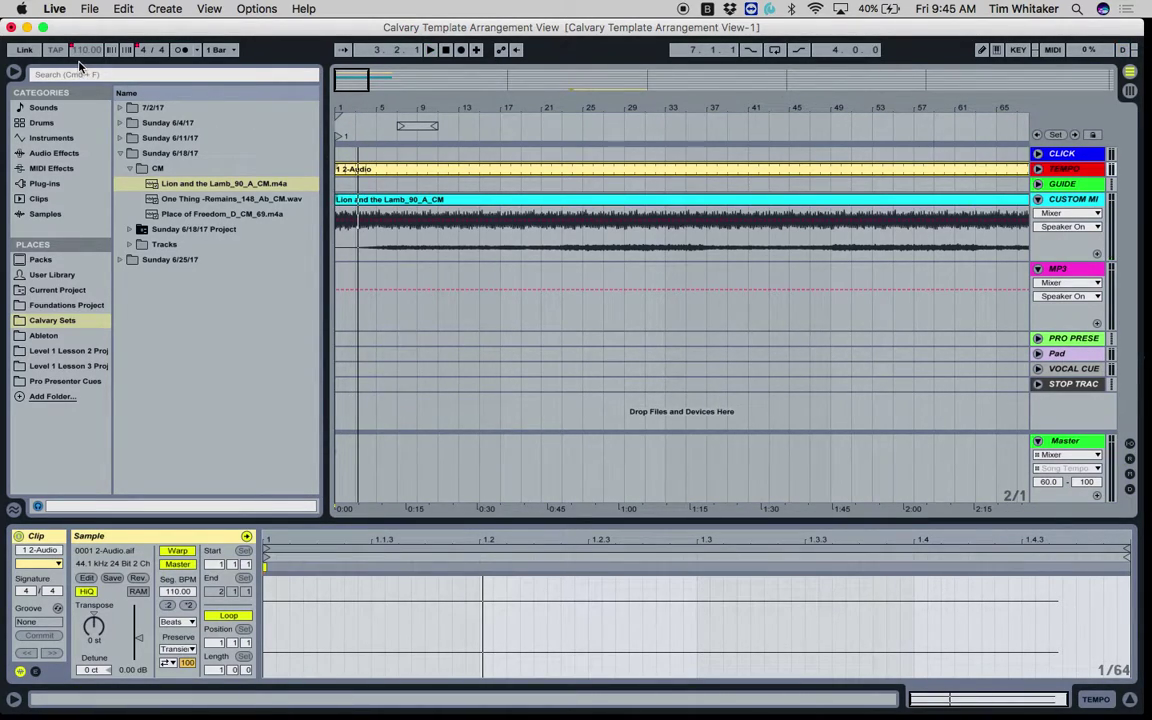
key(space)
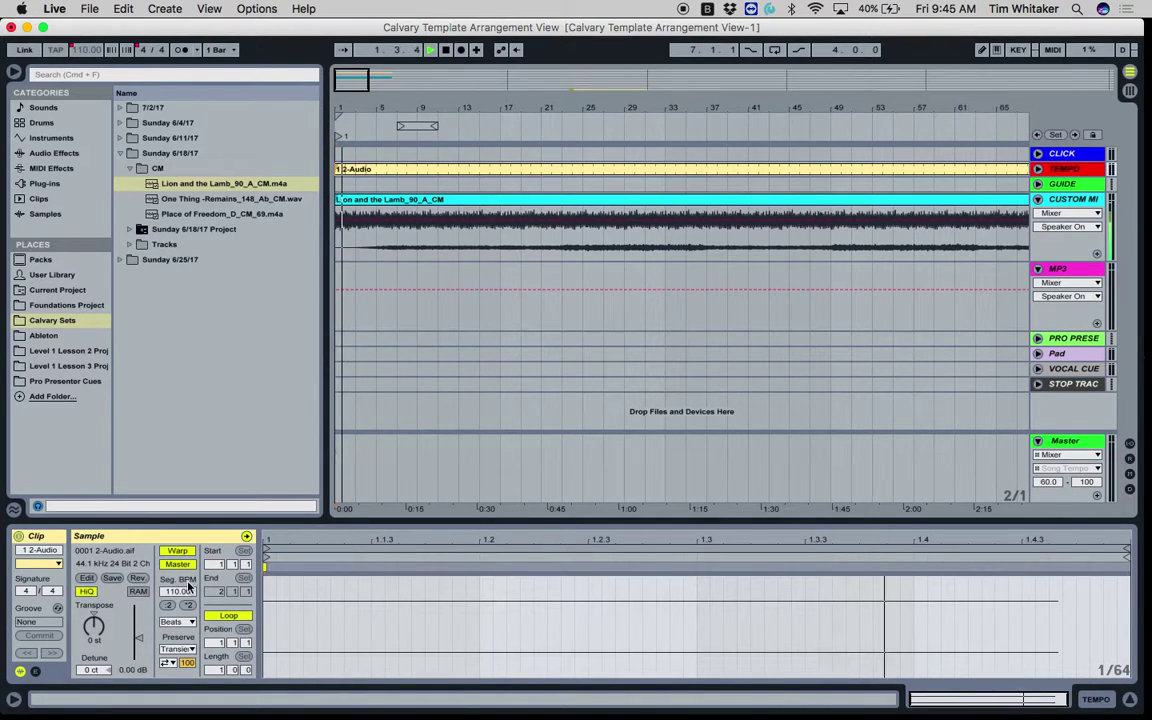
Set the tempo clip's segment BPM to 90, and briefly unfold the TEMPO track
click(180, 592)
text(90)
key(Return)
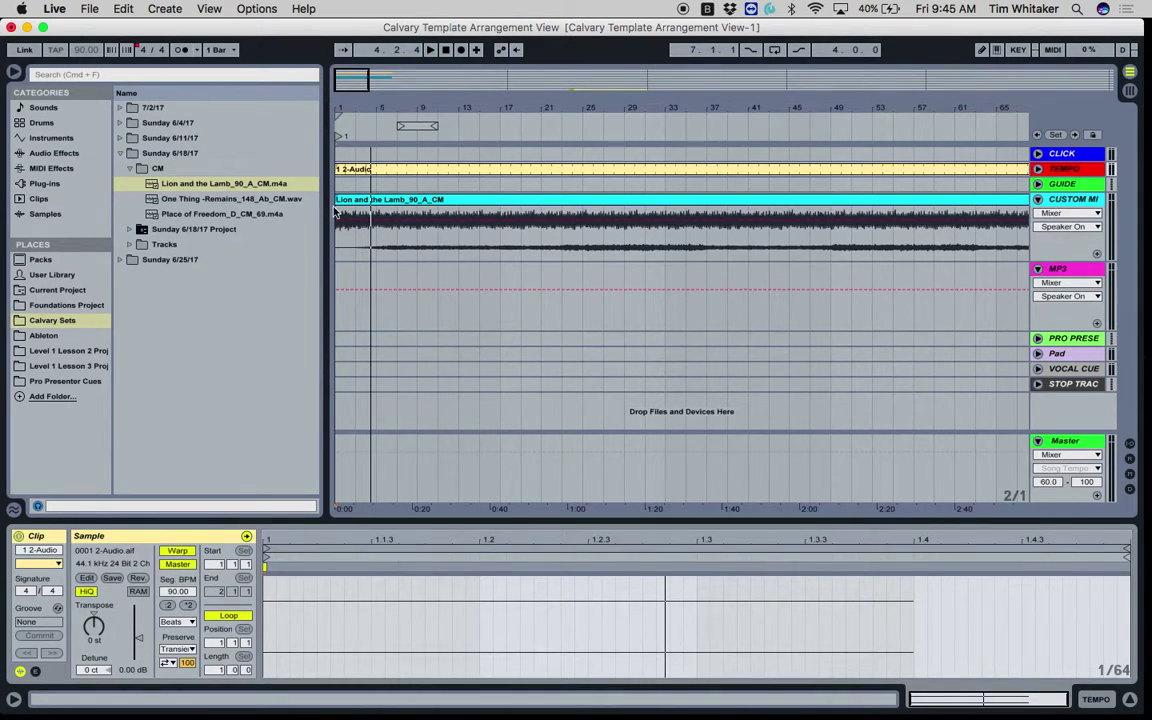
click(1037, 169)
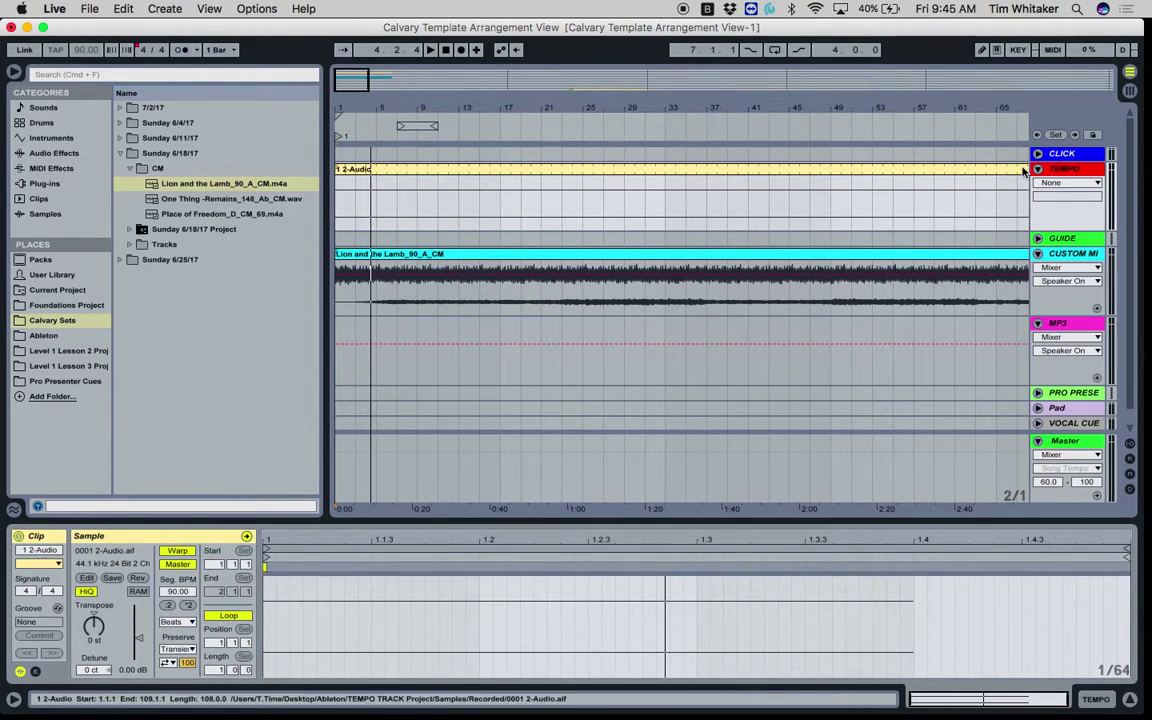
click(1037, 168)
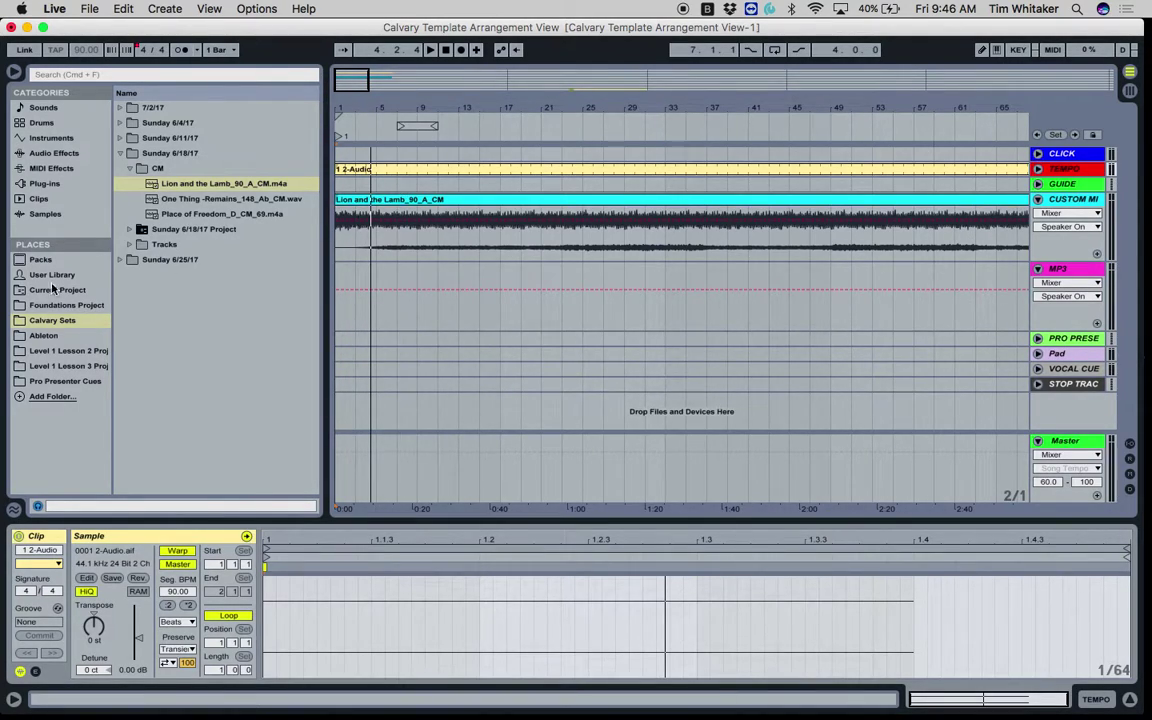
Find the 4/4 click clip under 1-Foundations 2.0 in the Ableton folder's Foundations Project
click(34, 337)
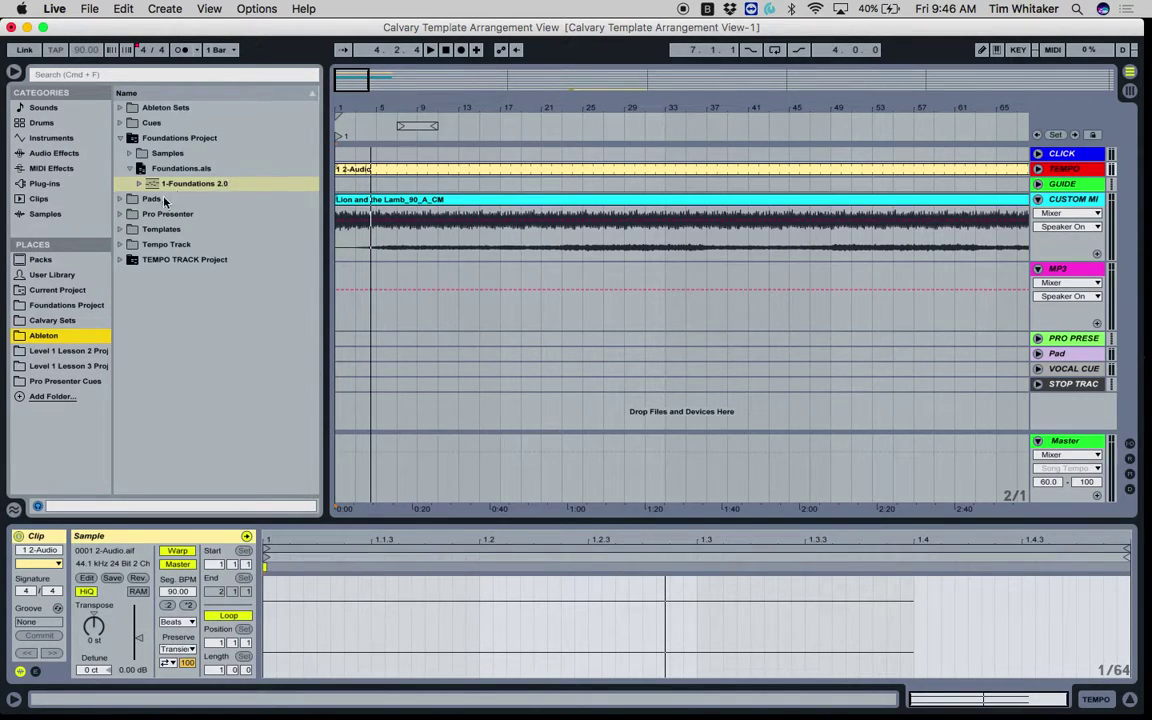
click(139, 185)
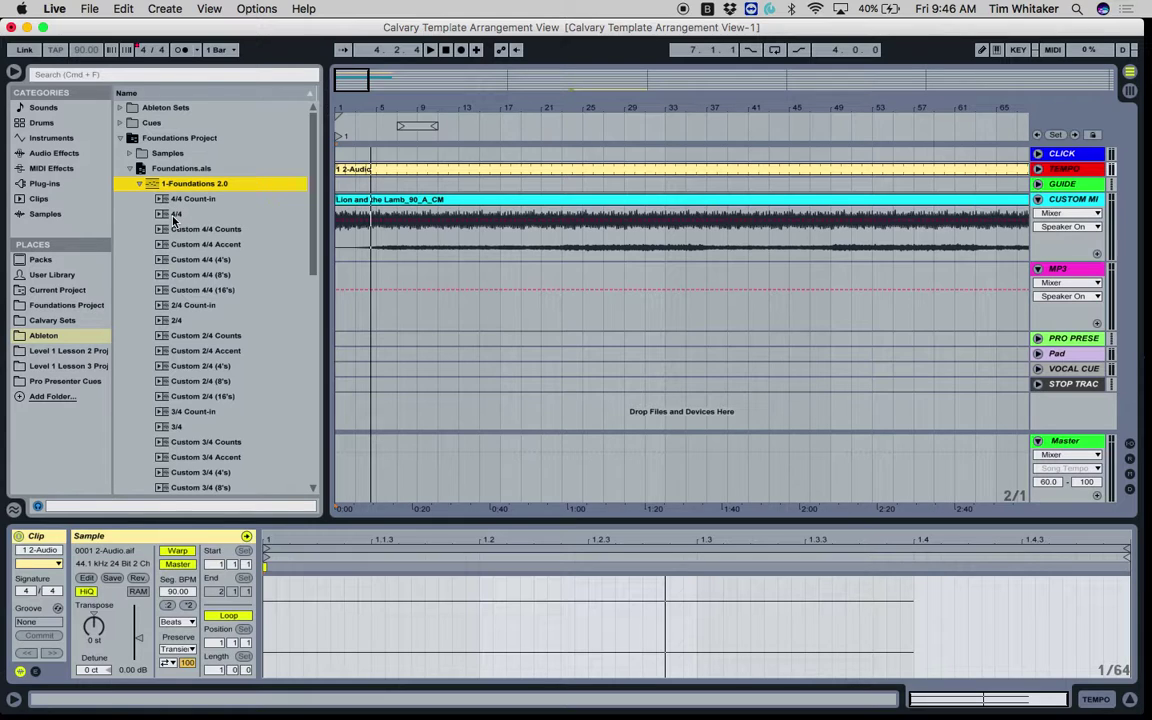
mouse_move(174, 215)
mouse_down()
mouse_move(329, 175)
mouse_move(352, 154)
mouse_move(165, 236)
mouse_move(171, 222)
mouse_up()
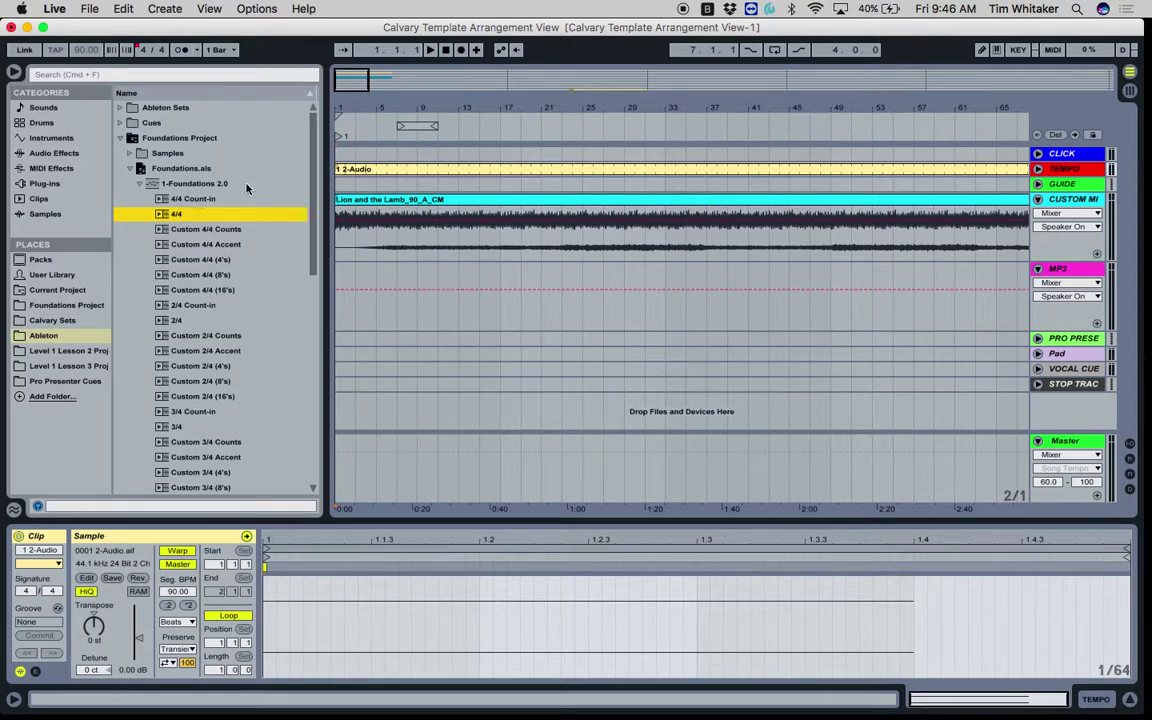
Play the opening of the arrangement and inspect the click transients in the Lion and the Lamb waveform around bar 12
key(space)
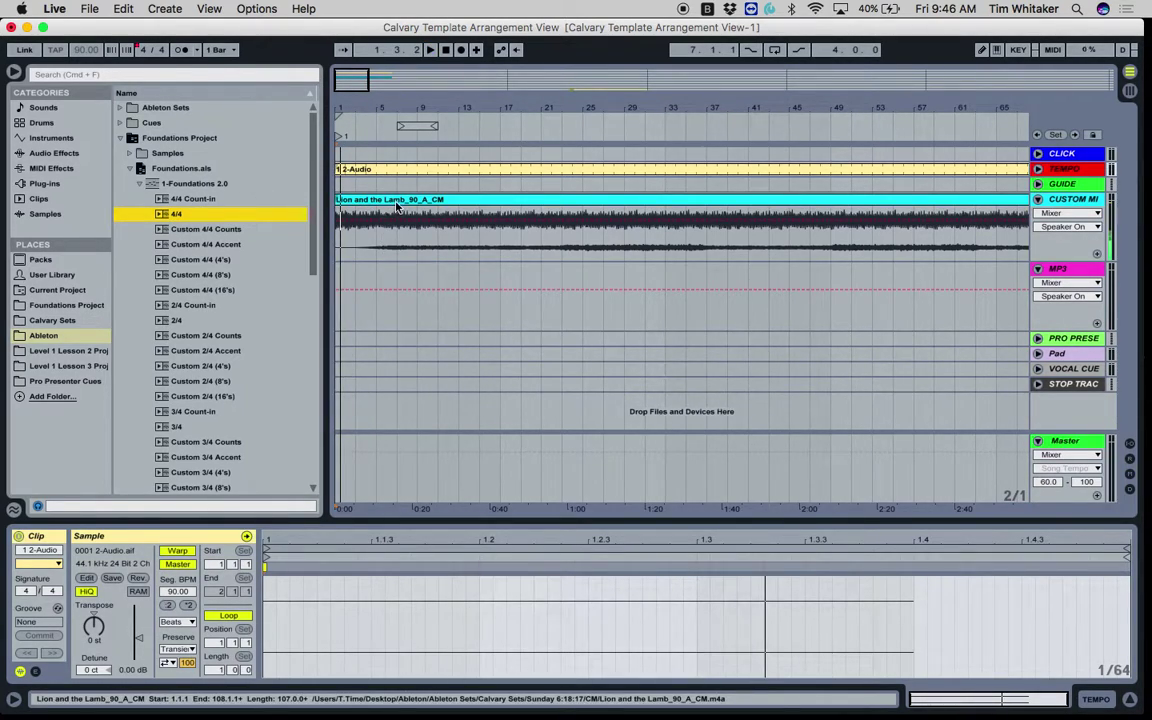
click(360, 199)
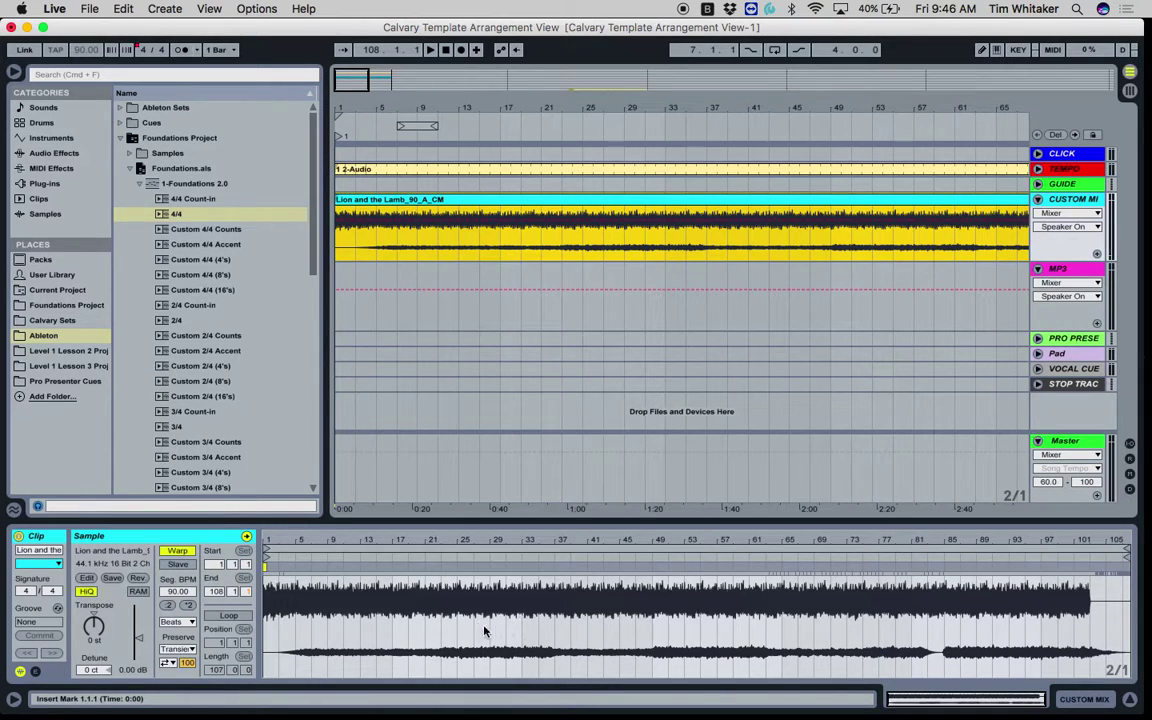
drag(352, 539, 370, 567)
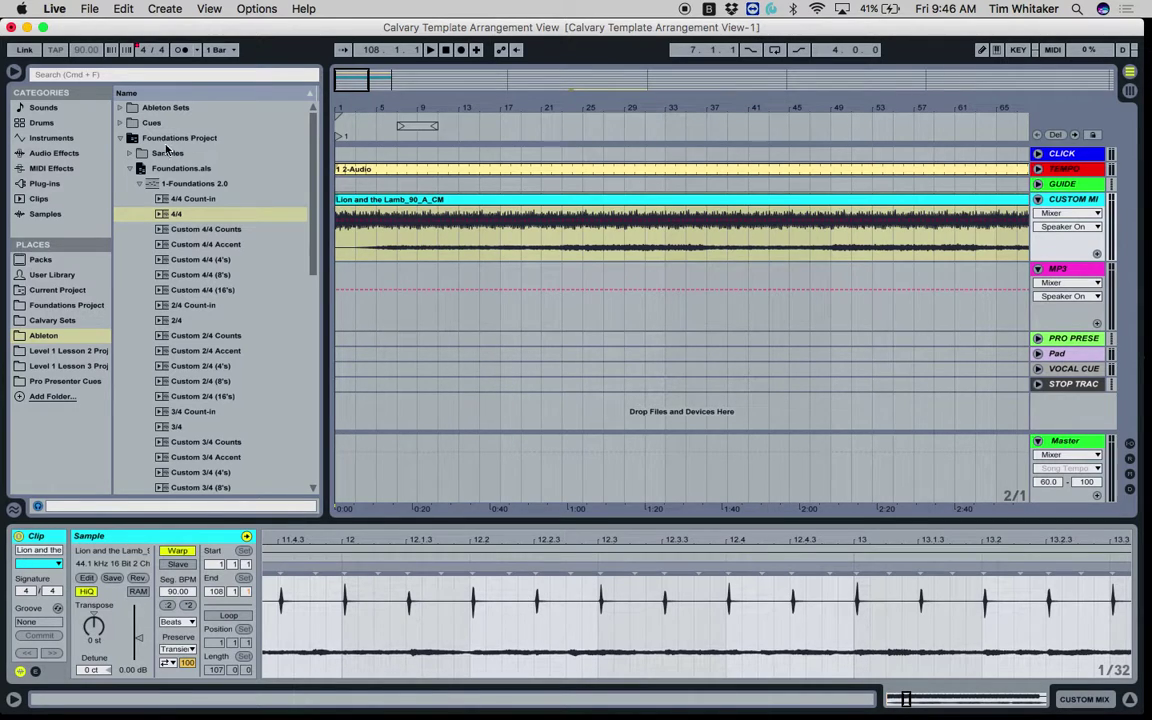
Place the 4/4 click clip from the Foundations set at bar 1 of the CLICK track
click(172, 215)
click(344, 151)
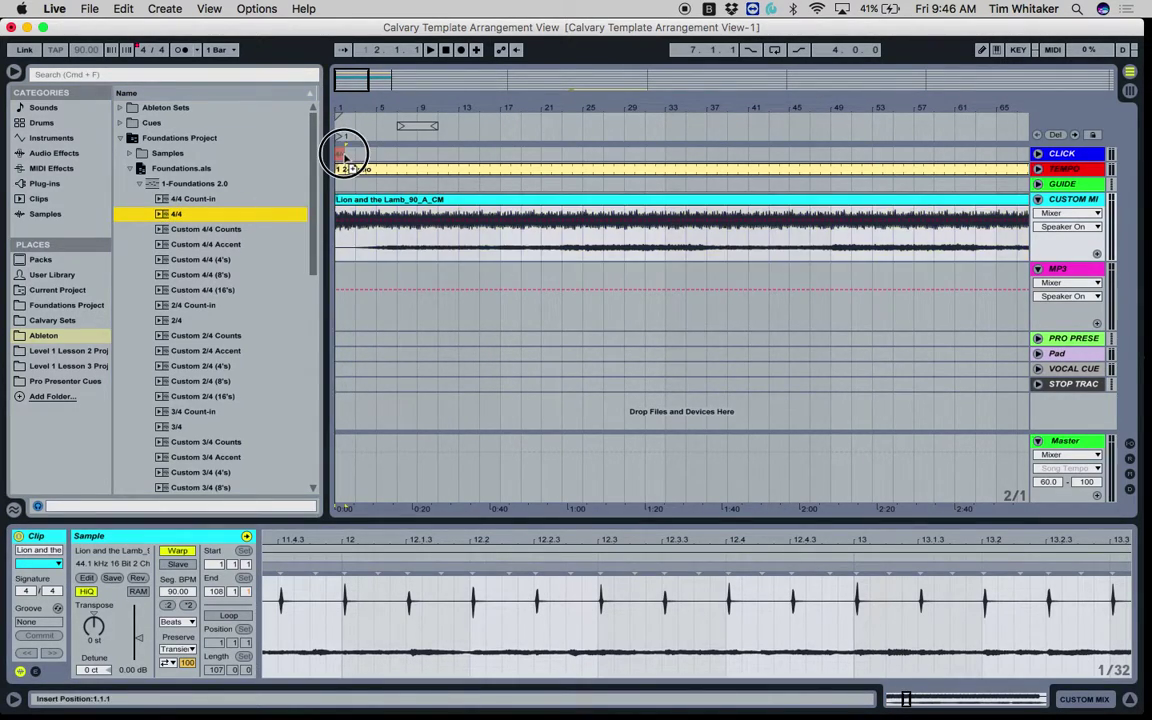
drag(345, 156, 344, 156)
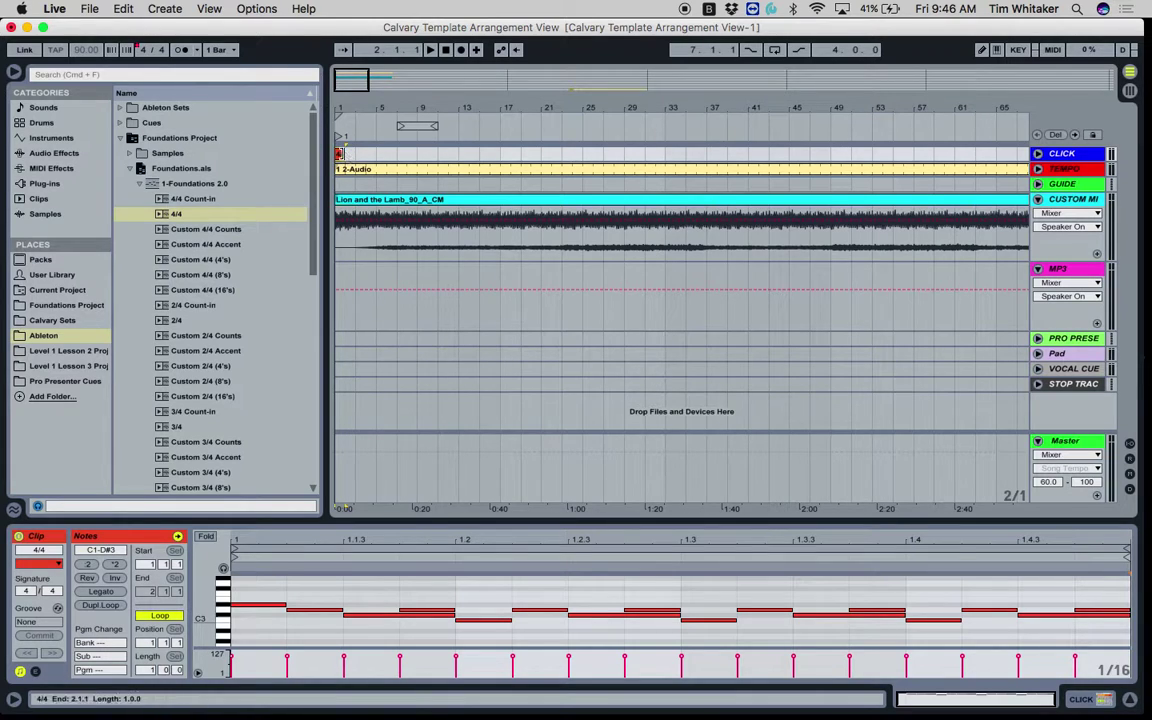
Extend the 4/4 click clip along the song, and make both it and the tempo clip end at bar 108
drag(344, 151, 1054, 141)
drag(747, 100, 747, 60)
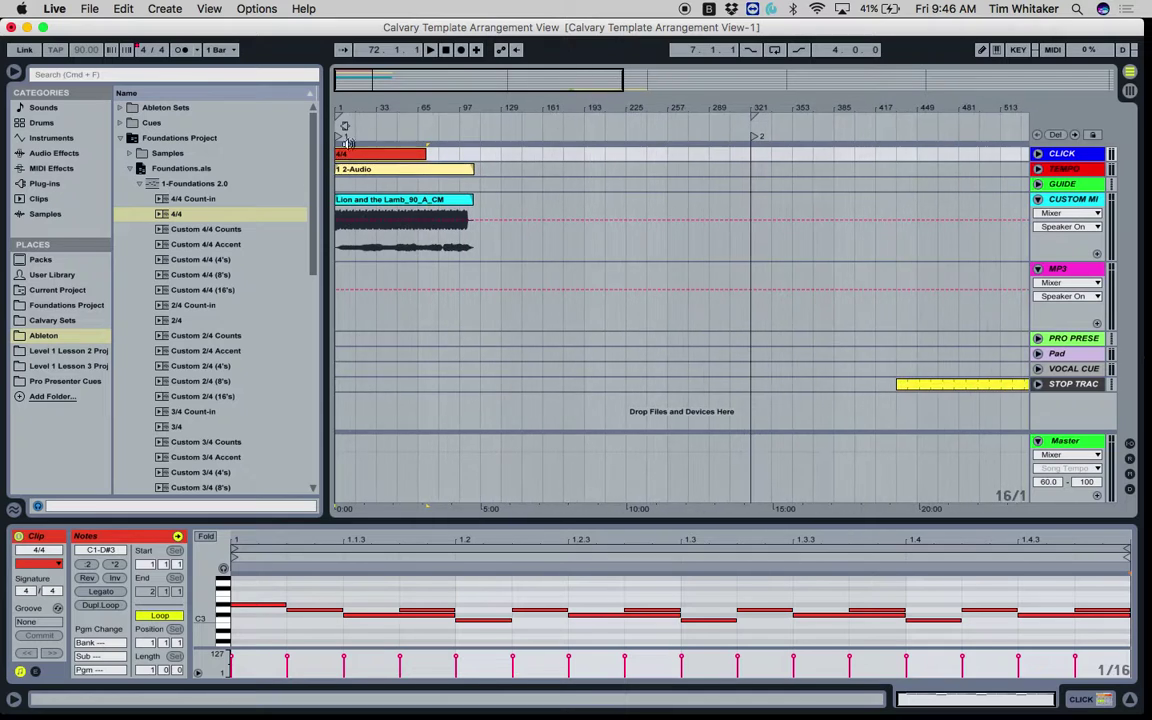
drag(420, 153, 480, 160)
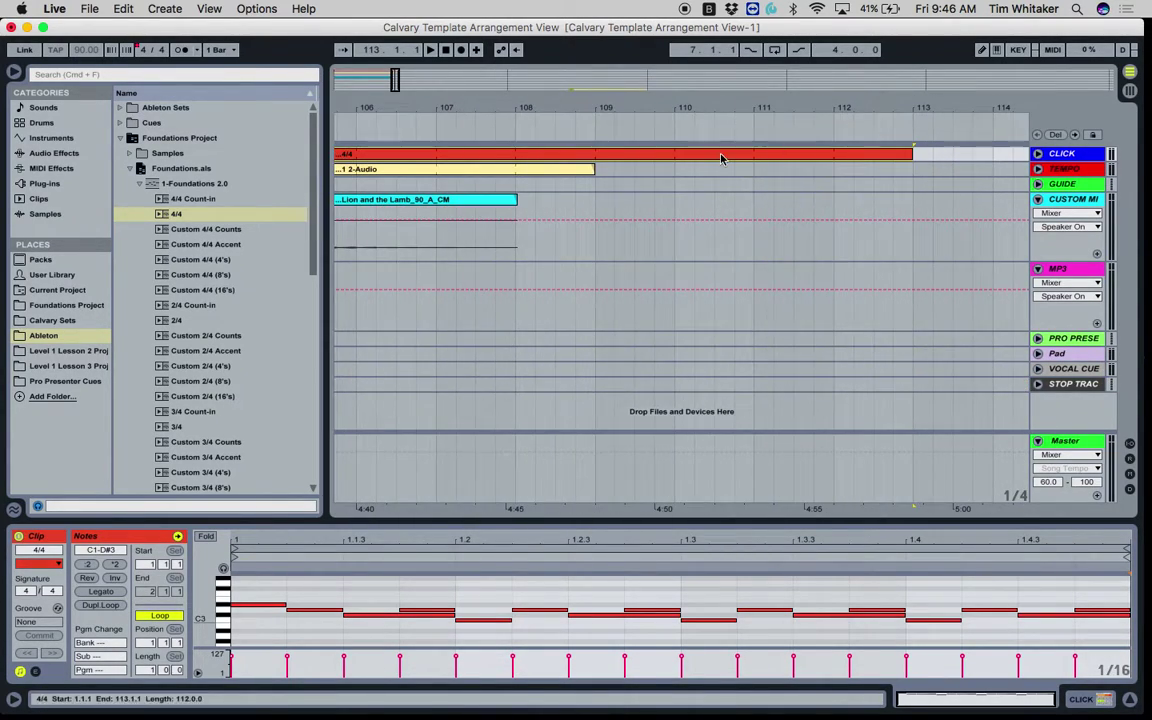
drag(913, 157, 515, 157)
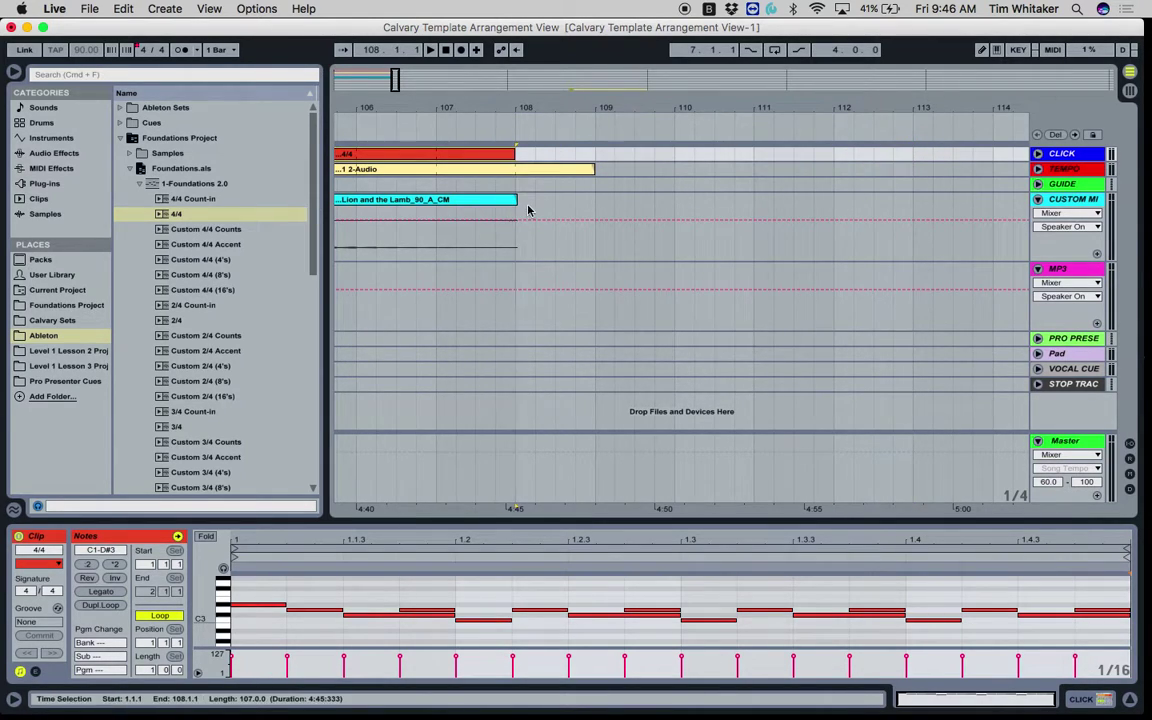
drag(594, 169, 515, 175)
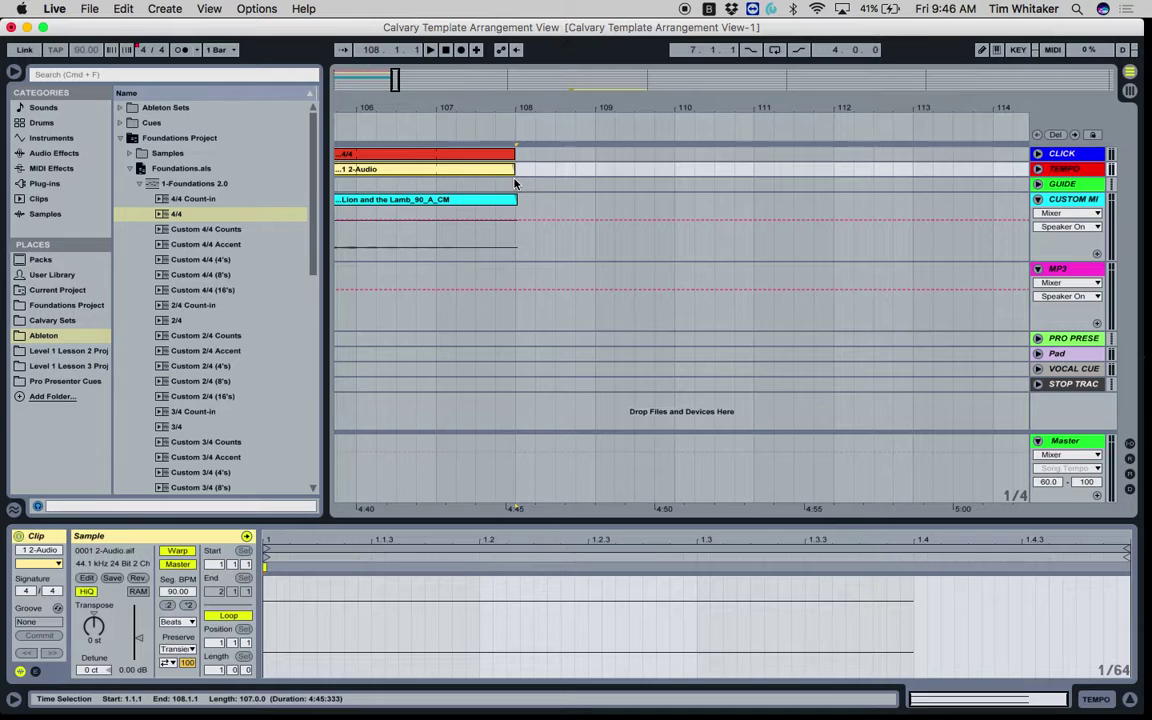
Play the arrangement from bar 1 to check the click against the custom mix
key(Home)
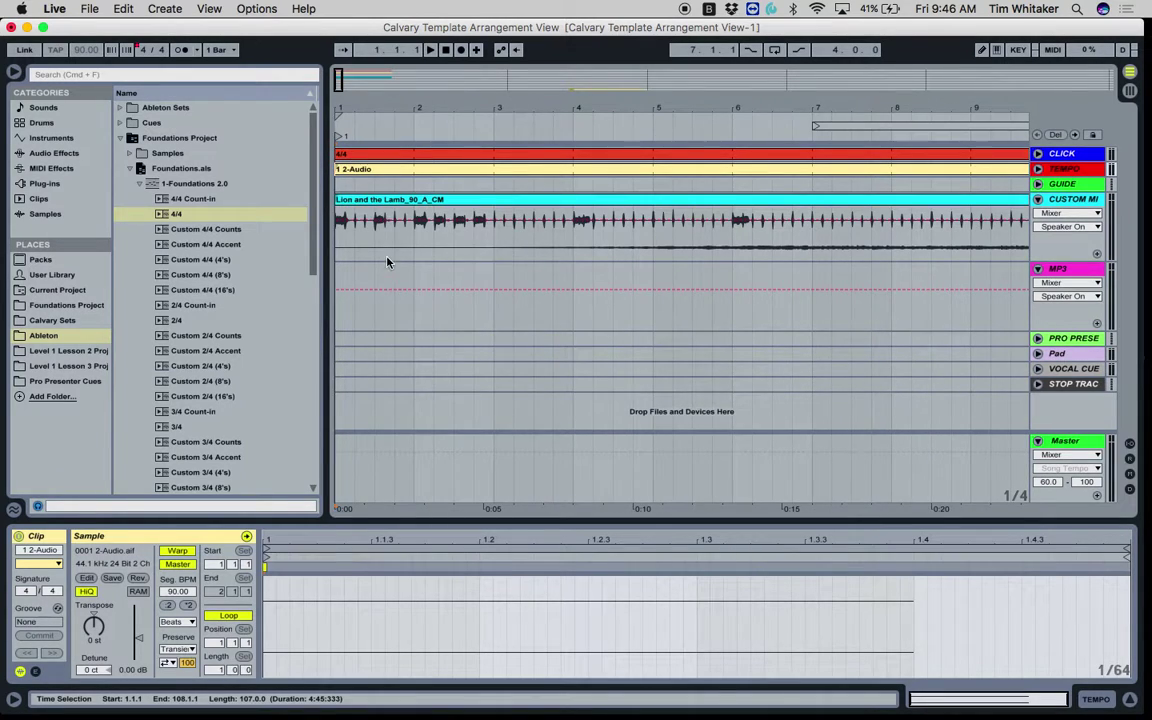
key(space)
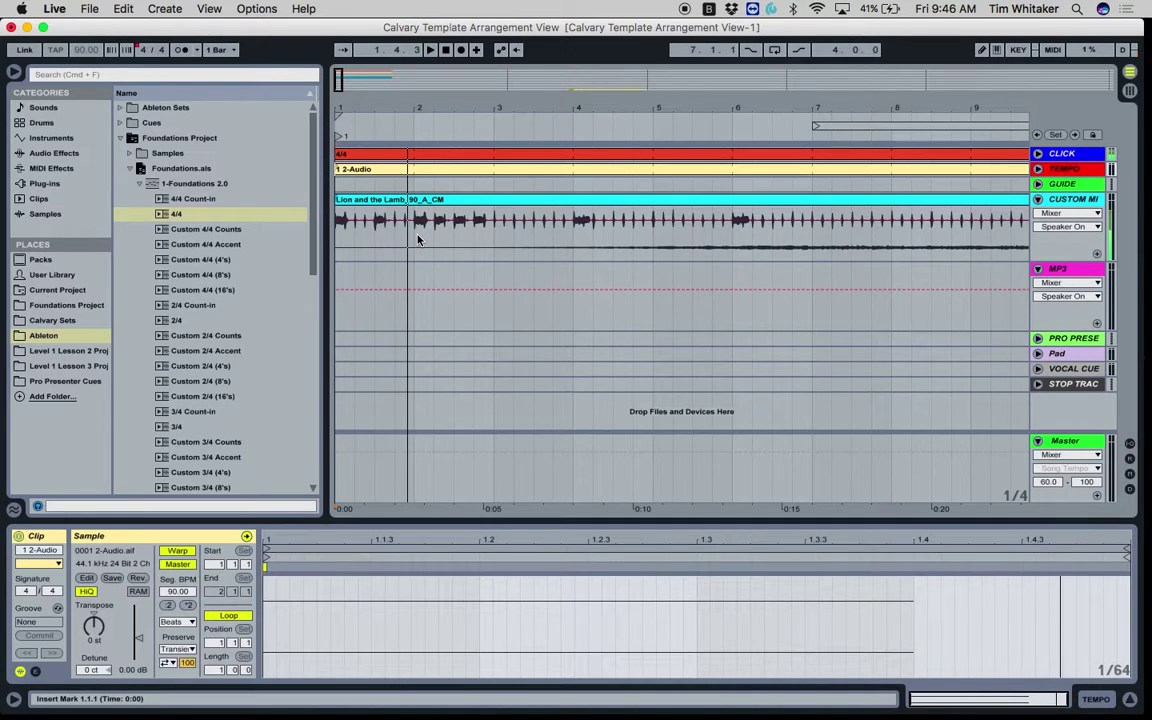
key(space)
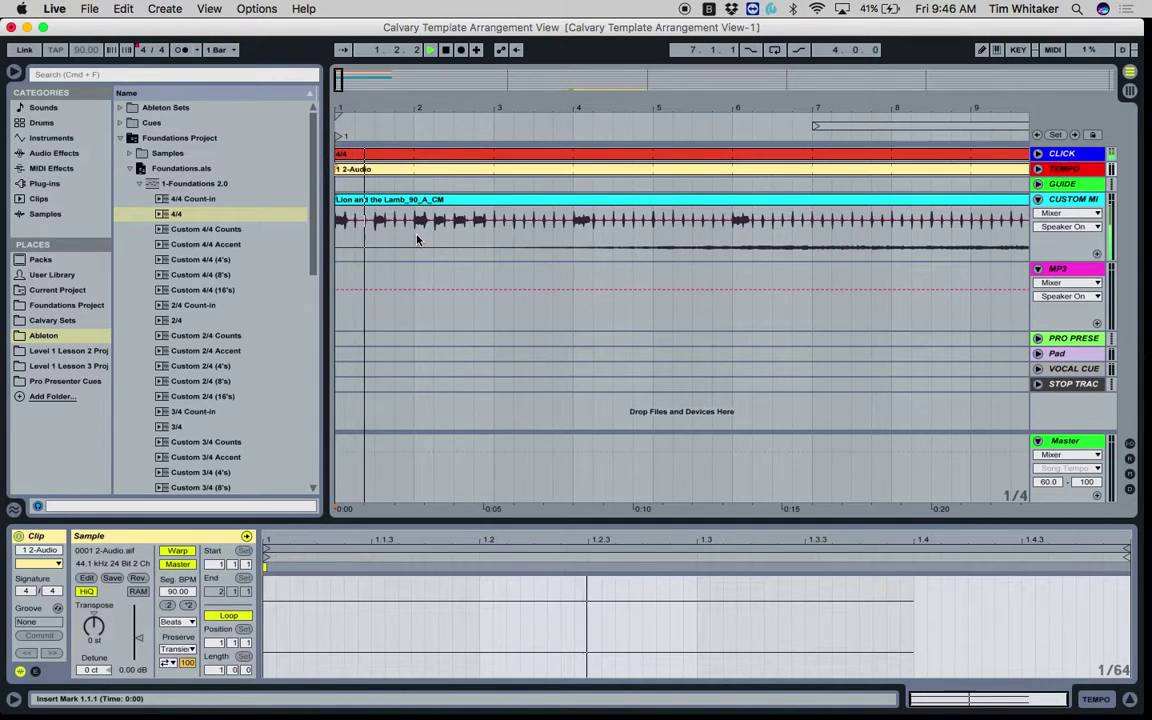
key(space)
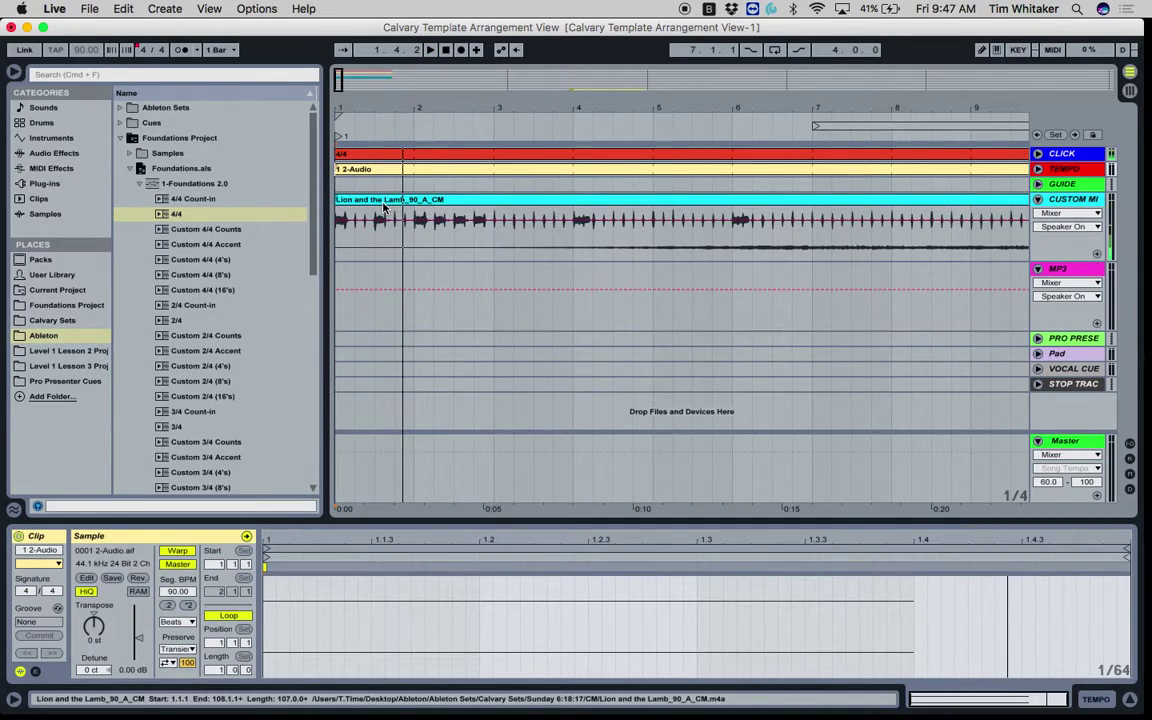
Set 1.1.1 of the Lion and the Lamb custom mix clip at the first click transient, just after the sample start
click(385, 202)
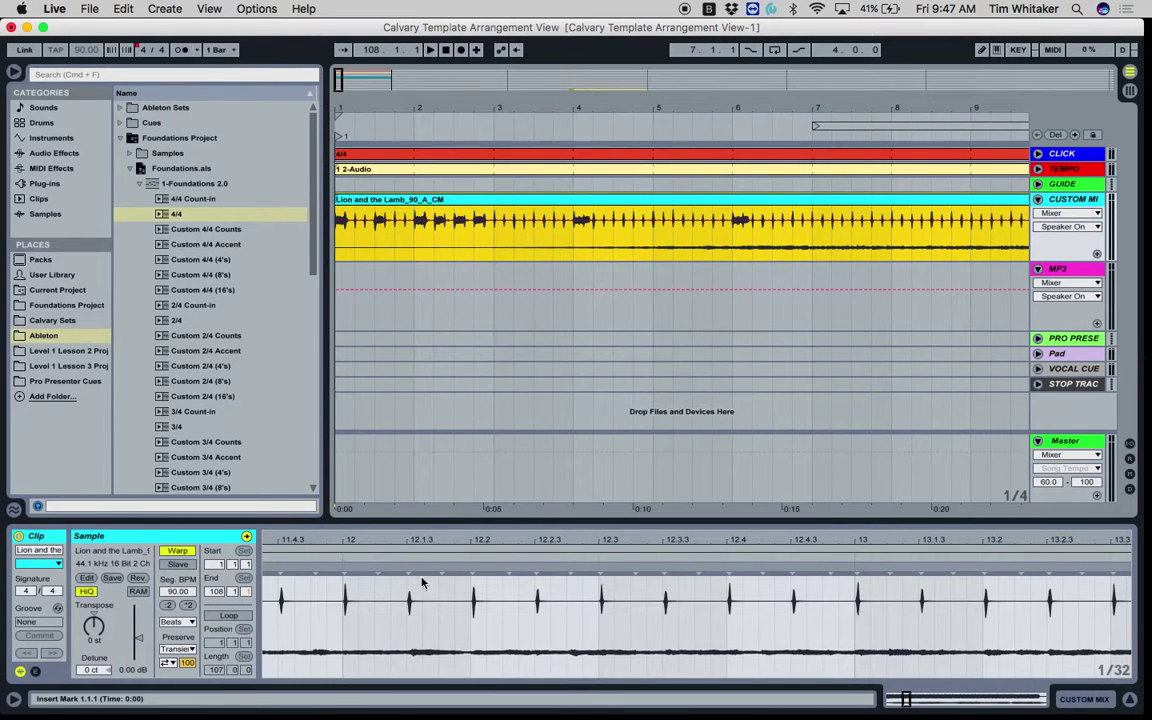
drag(427, 519, 350, 362)
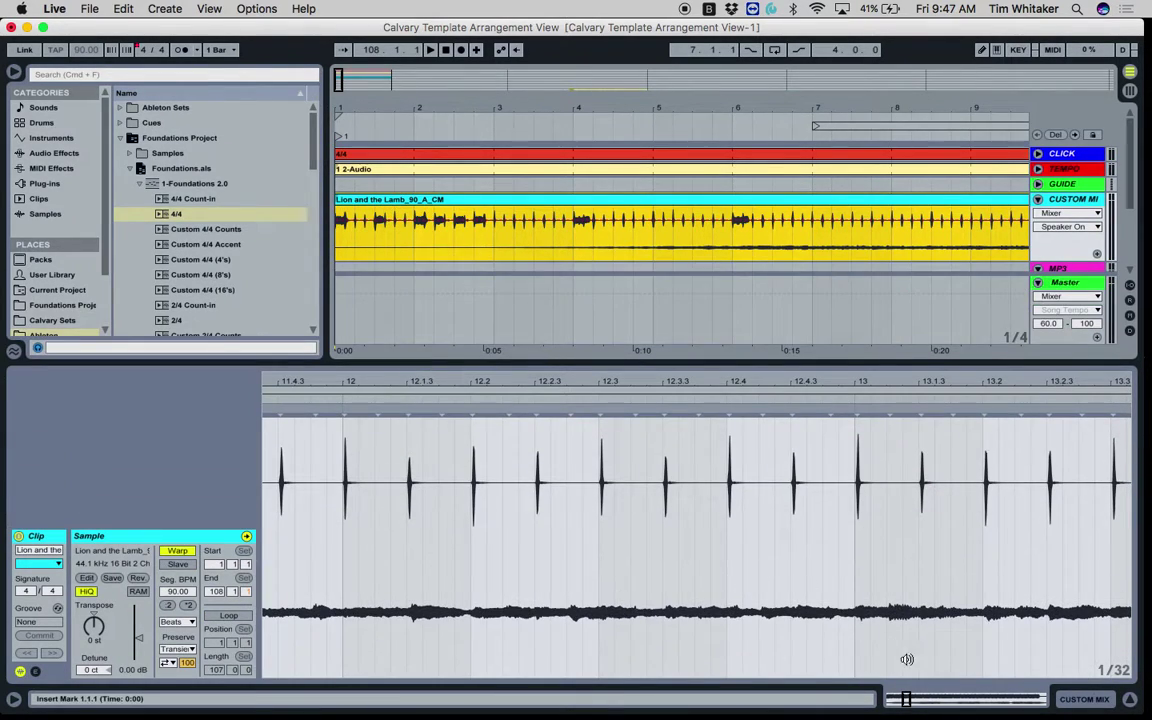
click(422, 512)
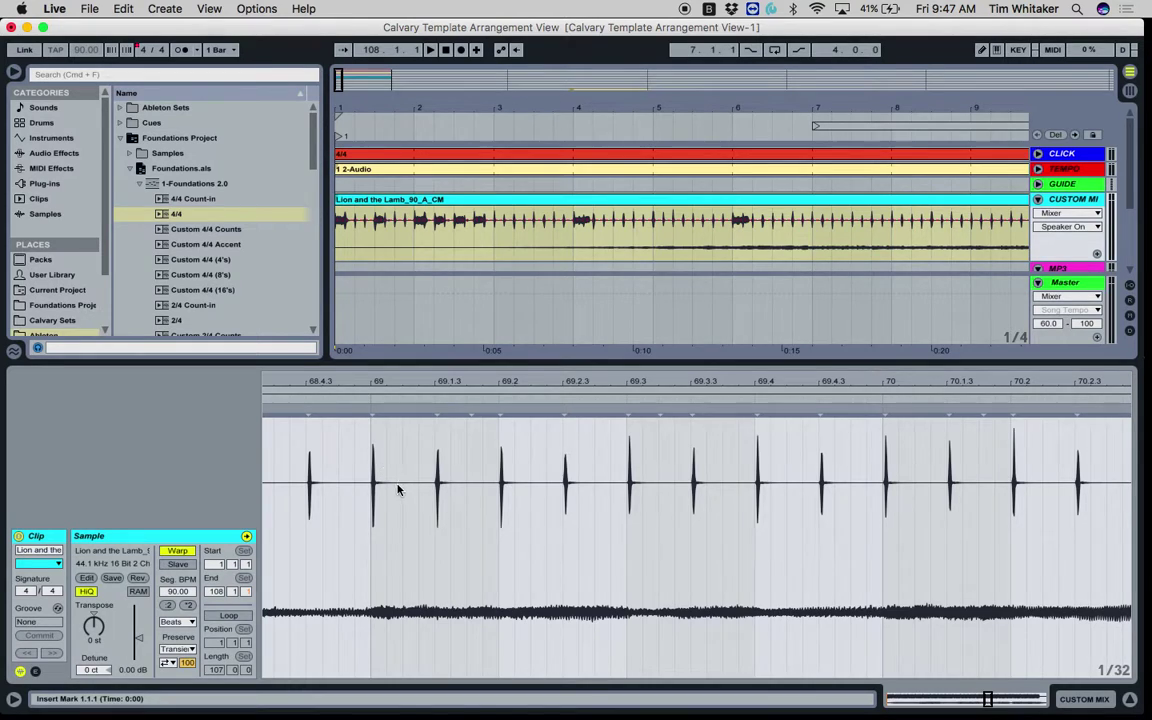
scroll(396, 480, left, 15)
scroll(398, 487, left, 10)
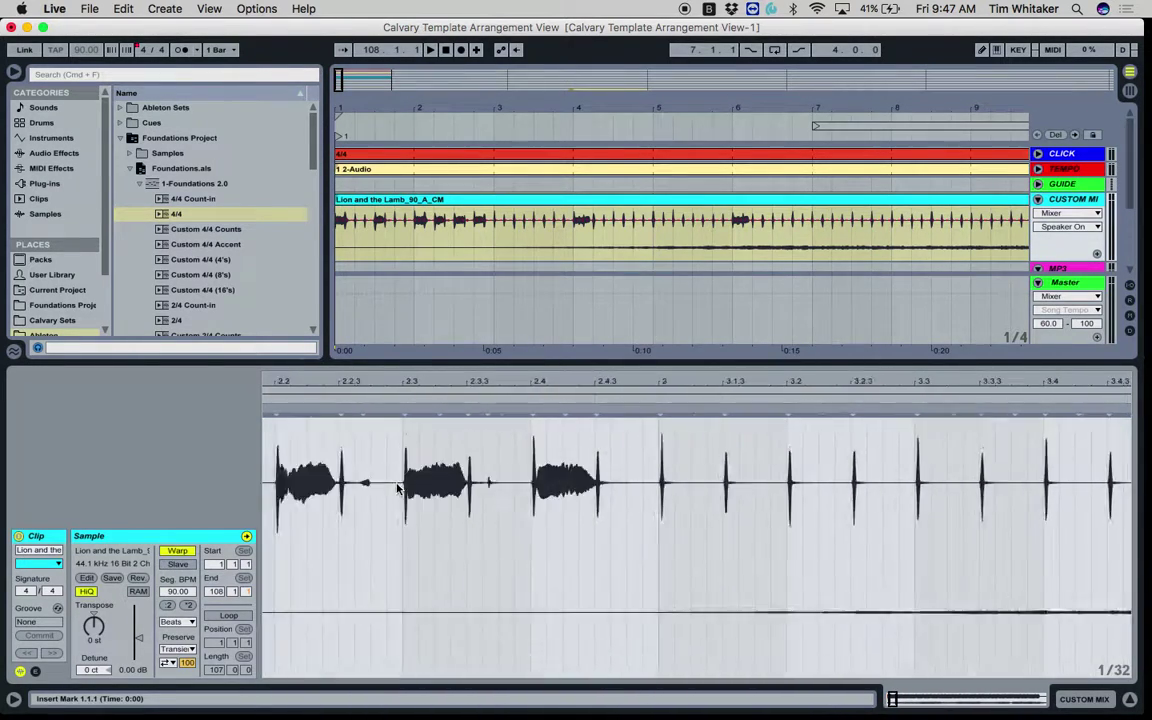
drag(281, 381, 419, 514)
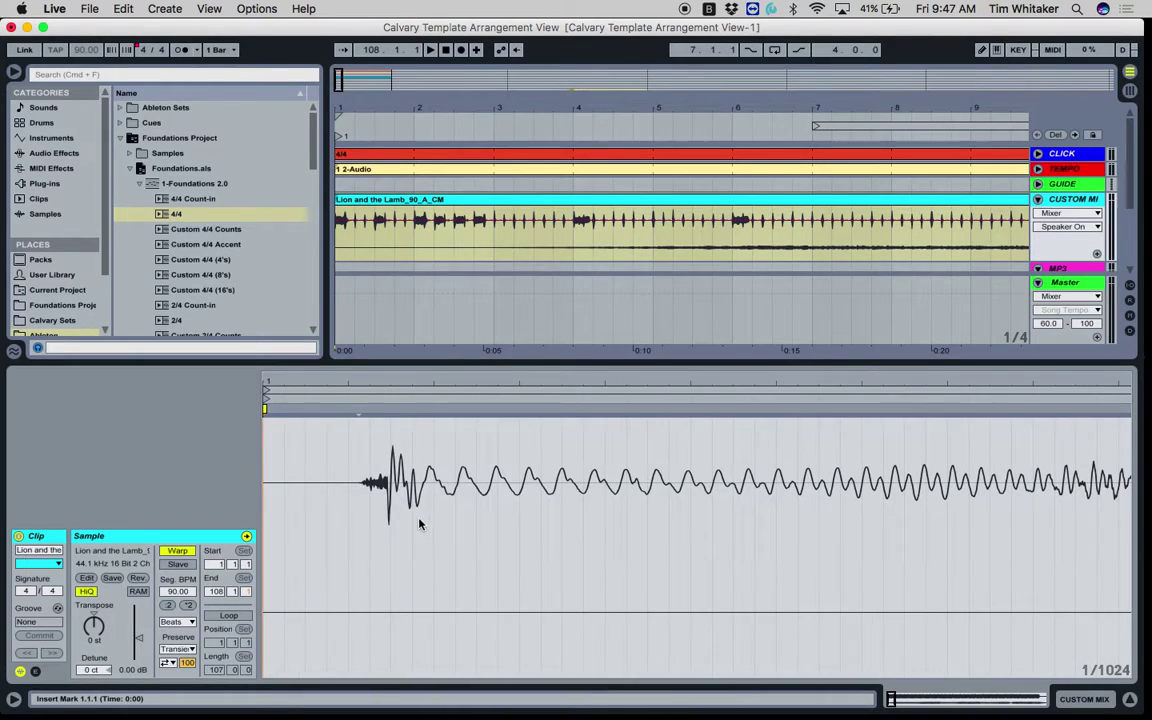
click(358, 425)
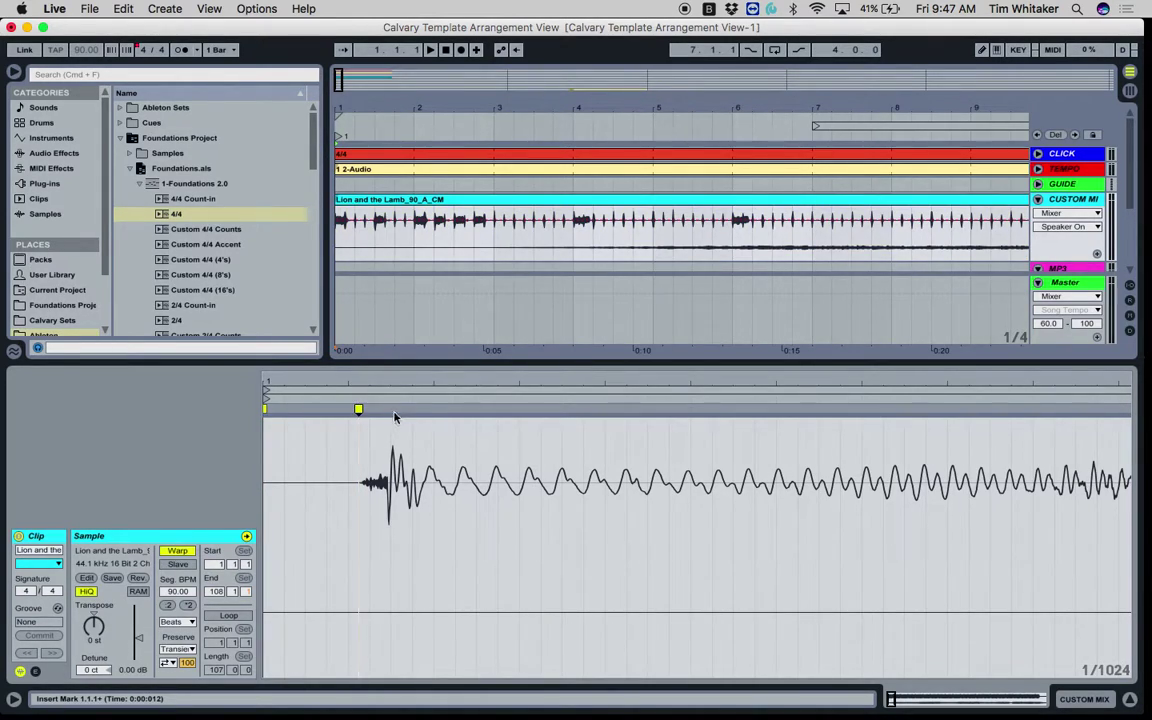
right_click(358, 407)
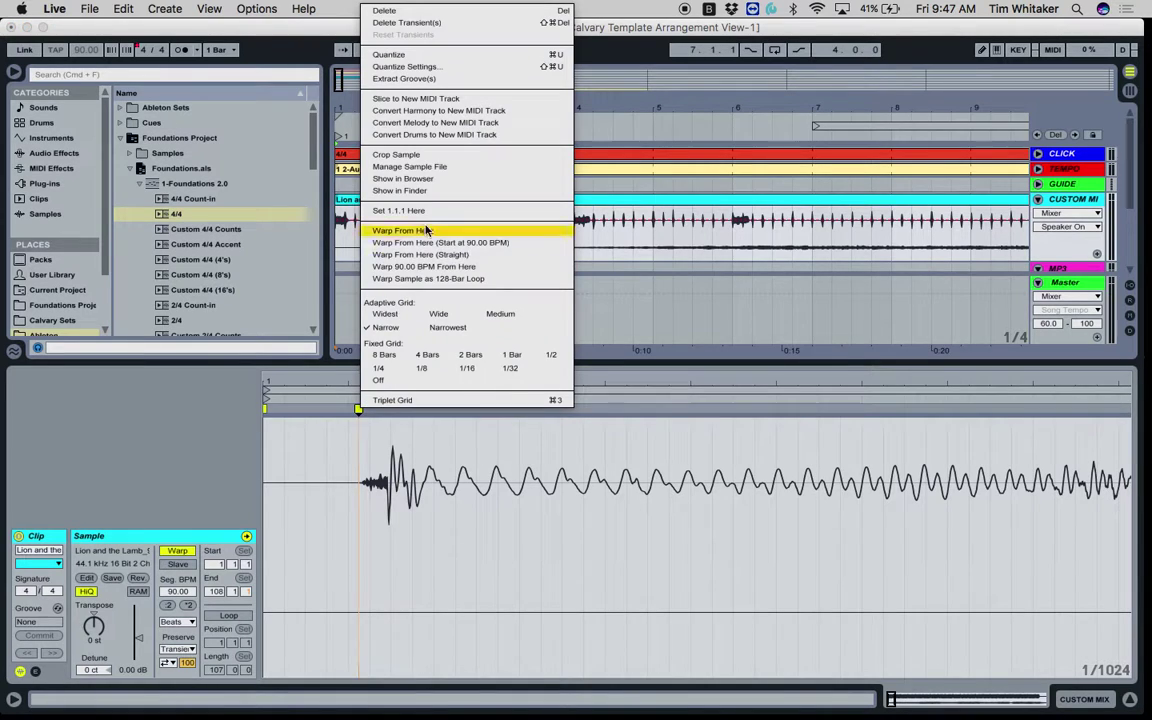
click(433, 214)
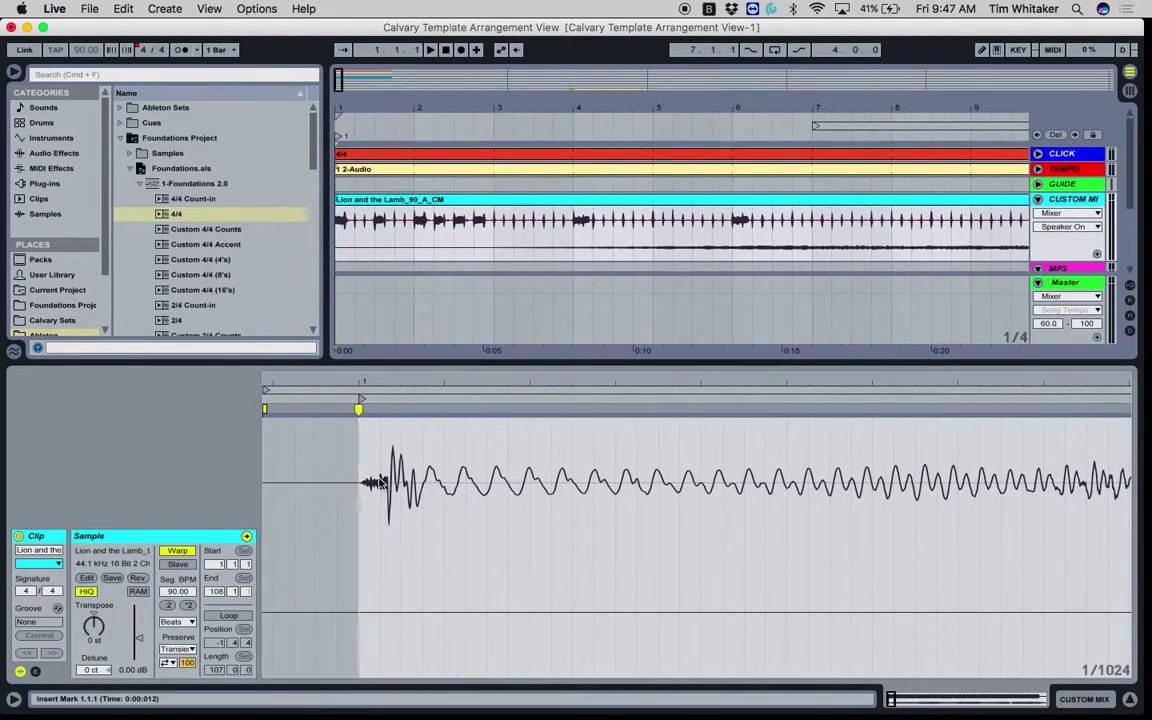
Play the opening and examine how the custom mix's click transients line up with the beats of bar 1
key(space)
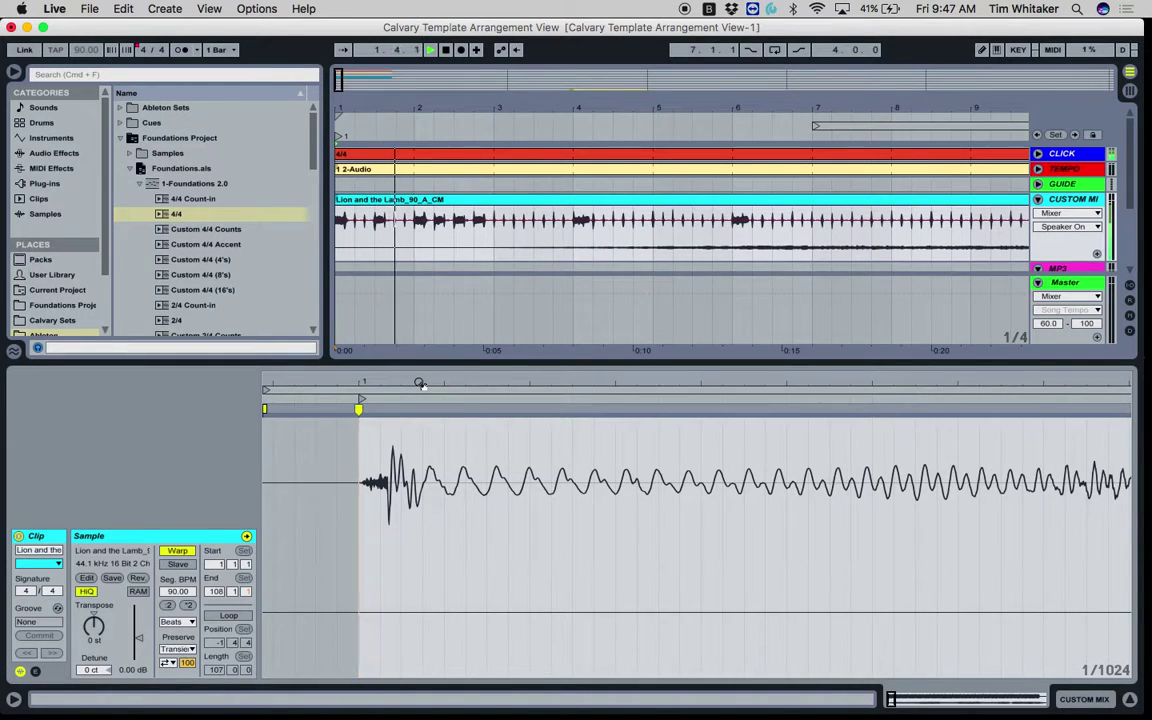
key(space)
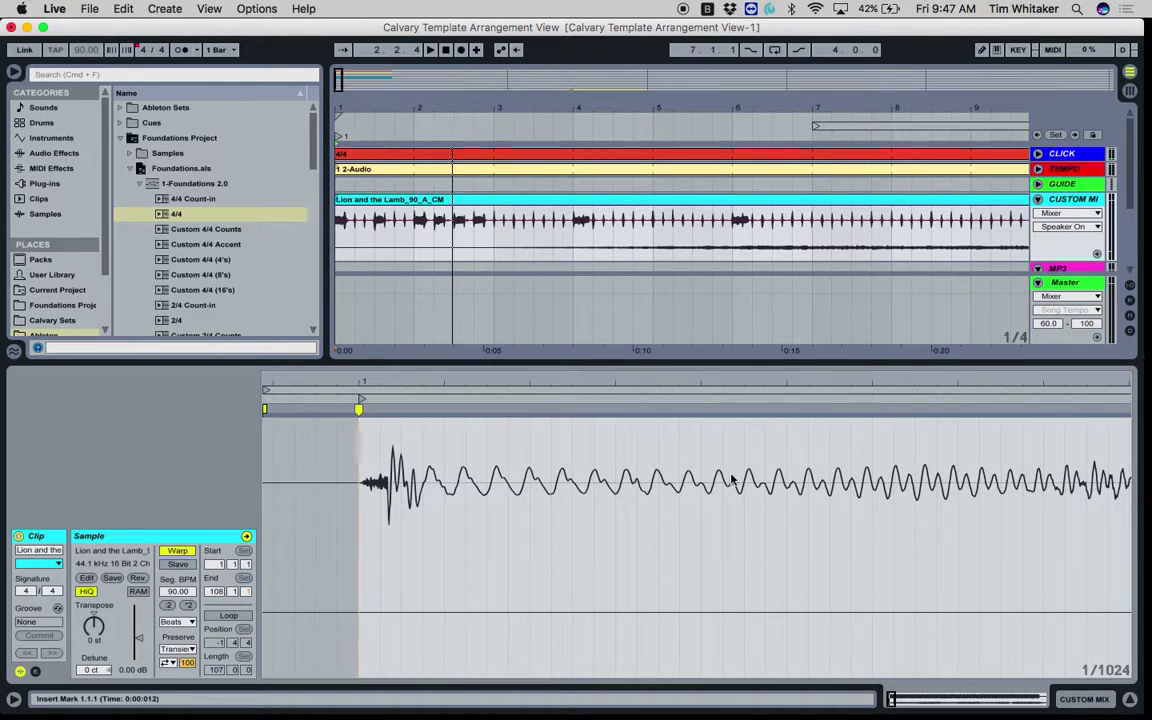
scroll(708, 482, right, 10)
drag(679, 394, 624, 515)
scroll(660, 513, right, 5)
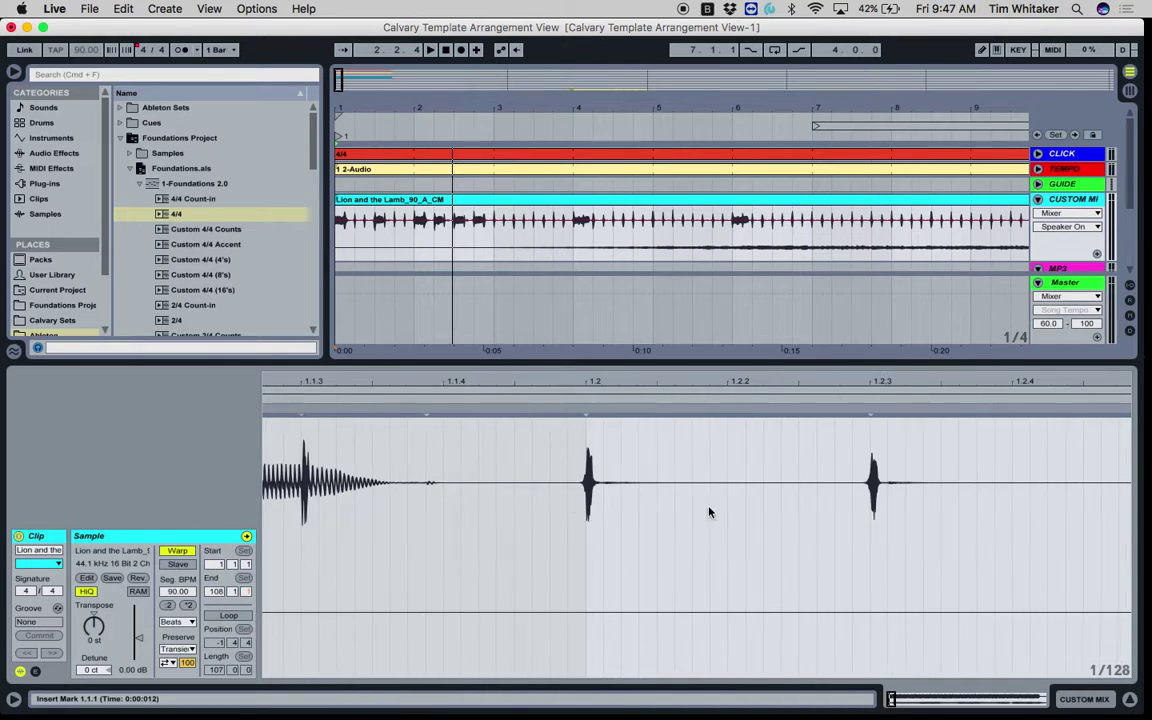
scroll(724, 473, right, 5)
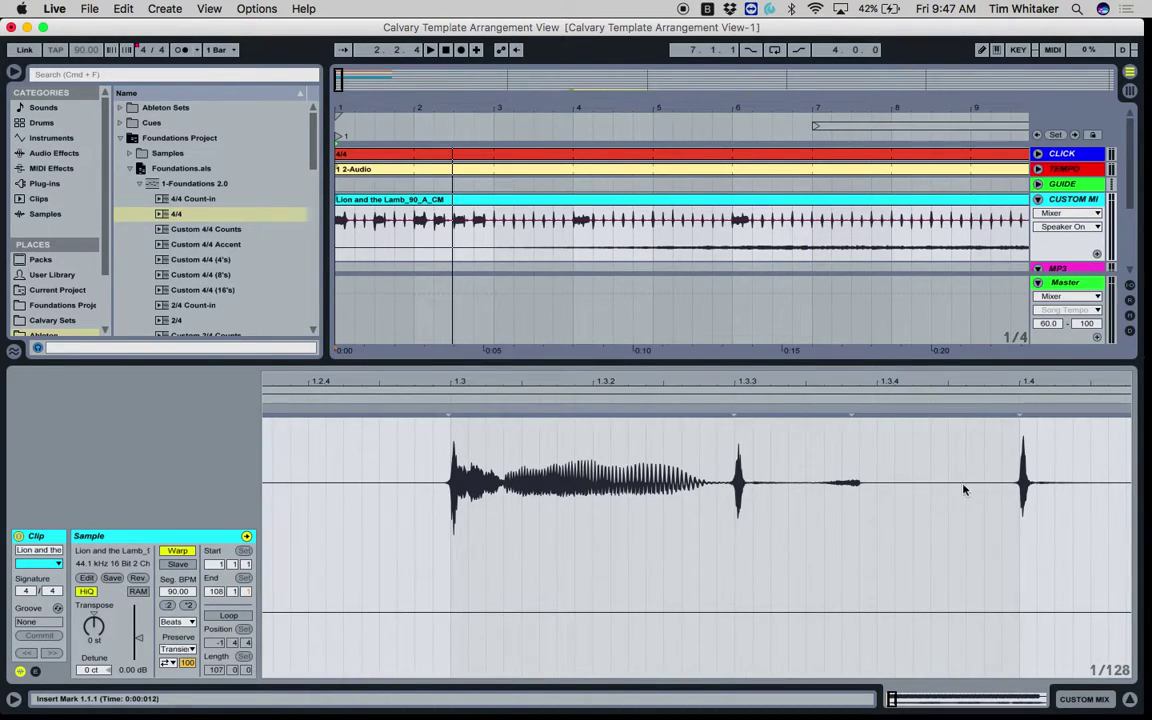
scroll(766, 506, left, 10)
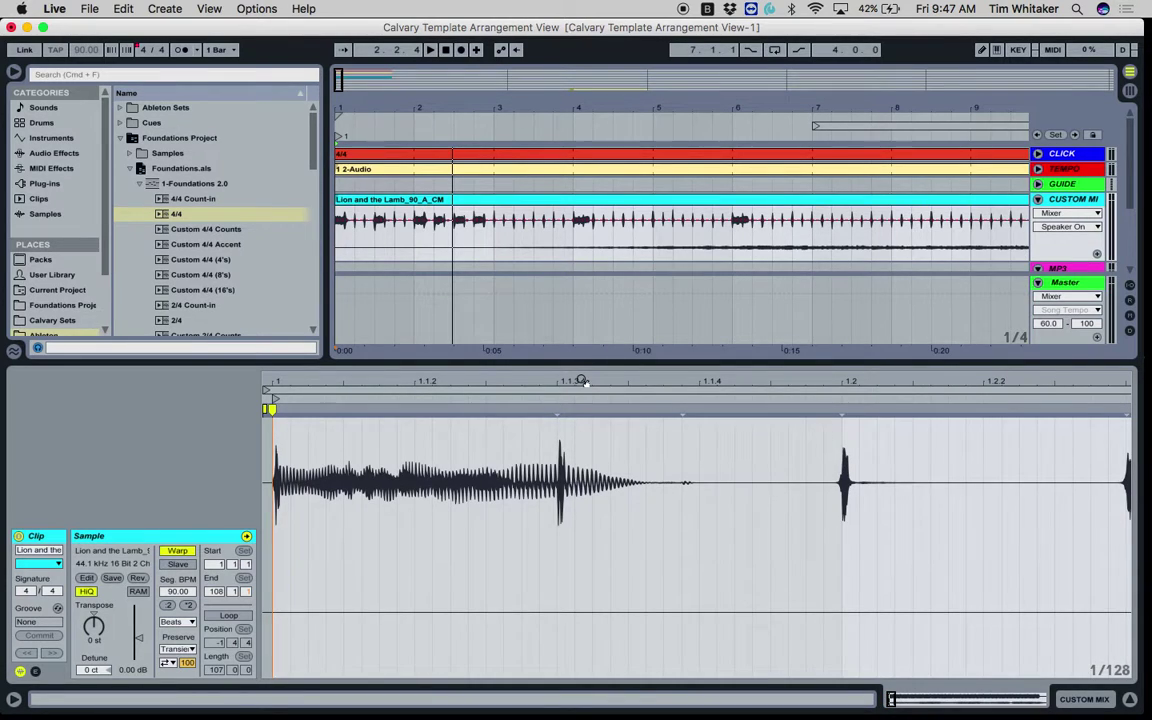
drag(599, 361, 602, 519)
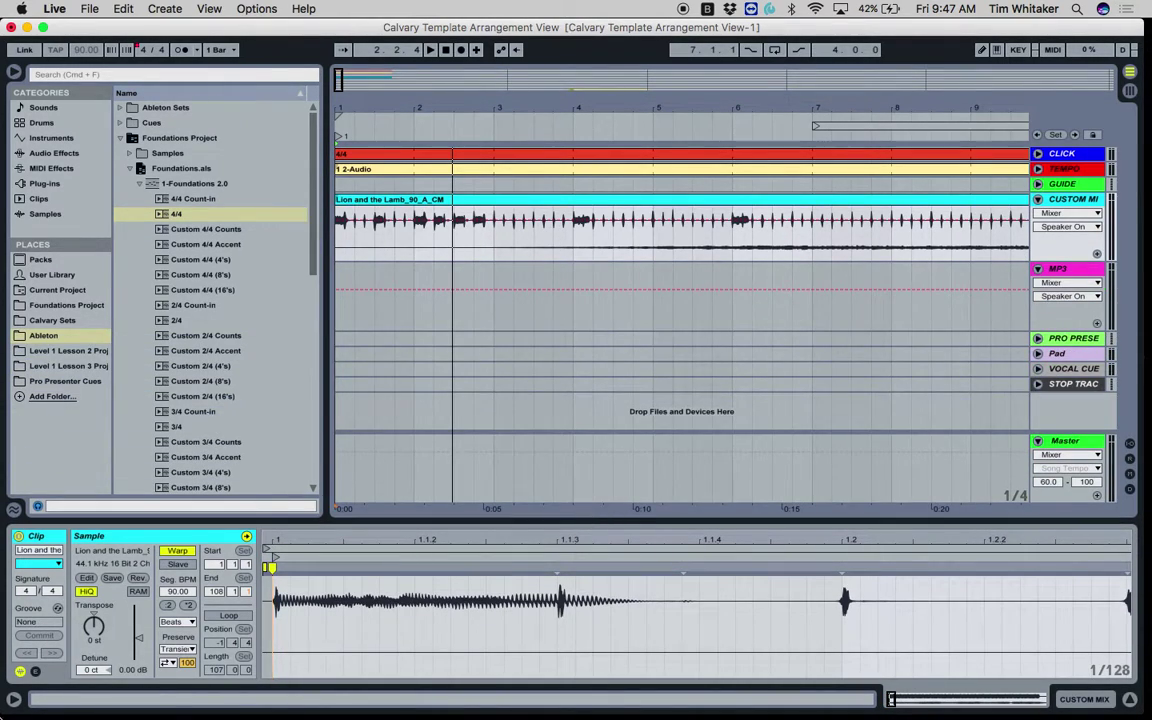
Change the custom mix clip's warp mode to Complex and play the opening from bar 1
click(170, 623)
click(180, 683)
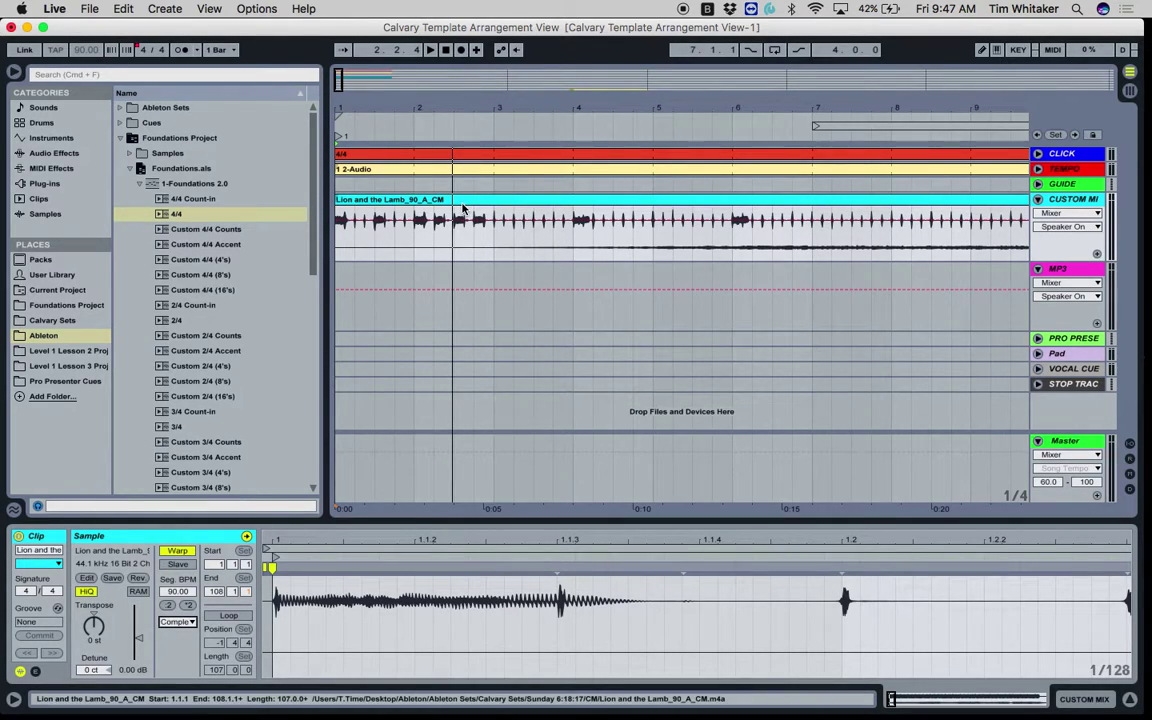
key(space)
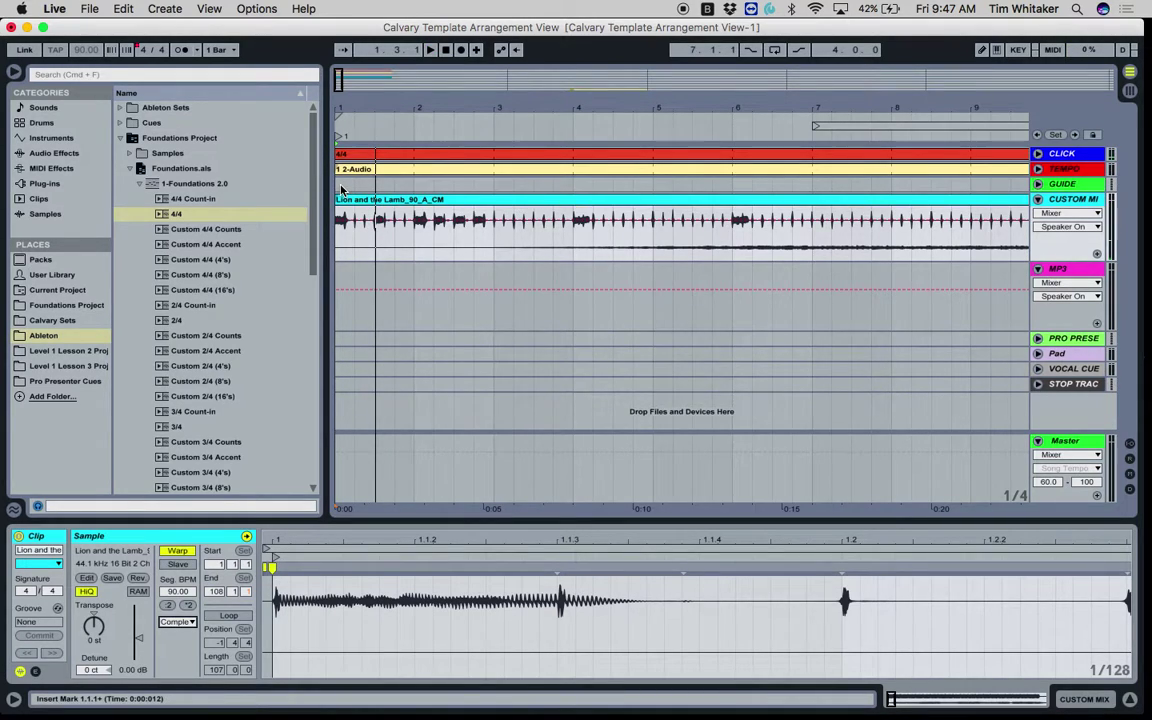
Insert a one-bar MIDI clip at bar 1 of the GUIDE track and name it INTRO
drag(338, 190, 402, 188)
right_click(402, 188)
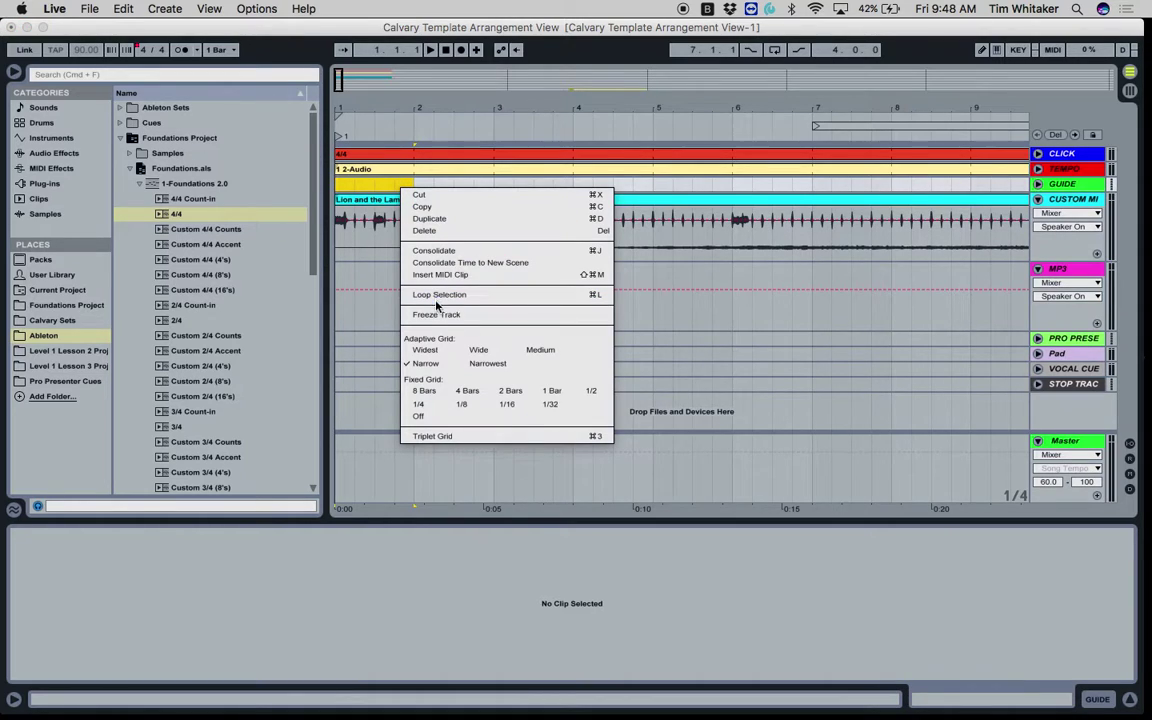
click(458, 276)
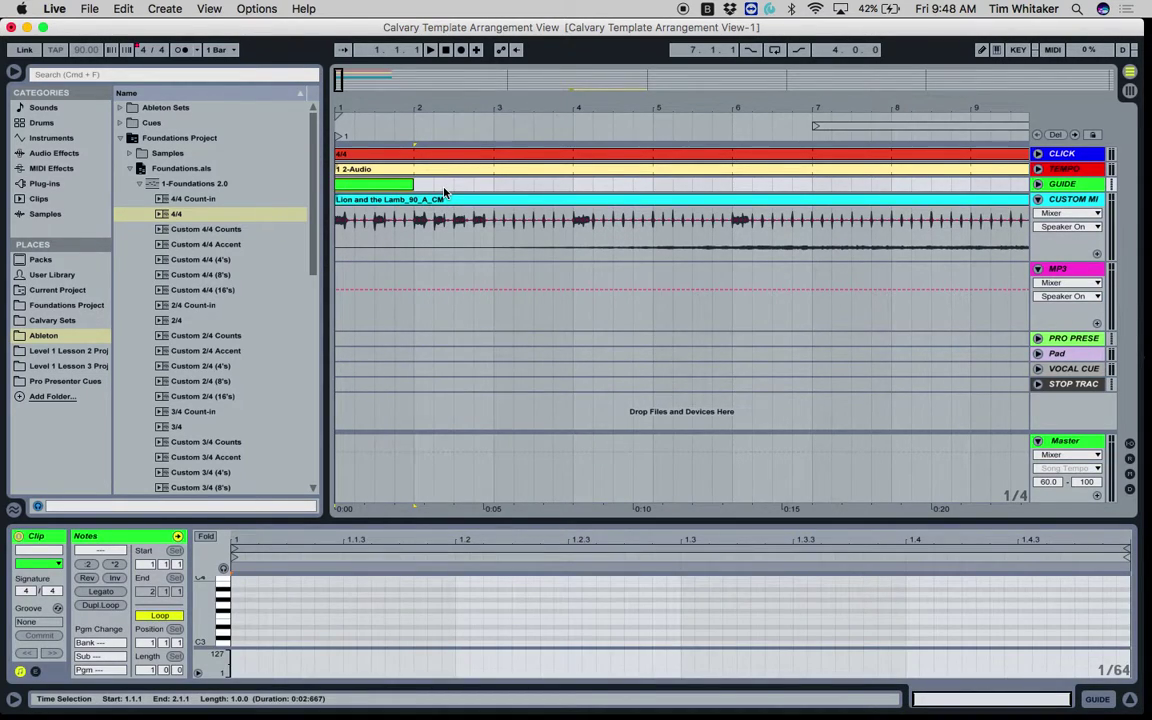
key(super+r)
text(IN)
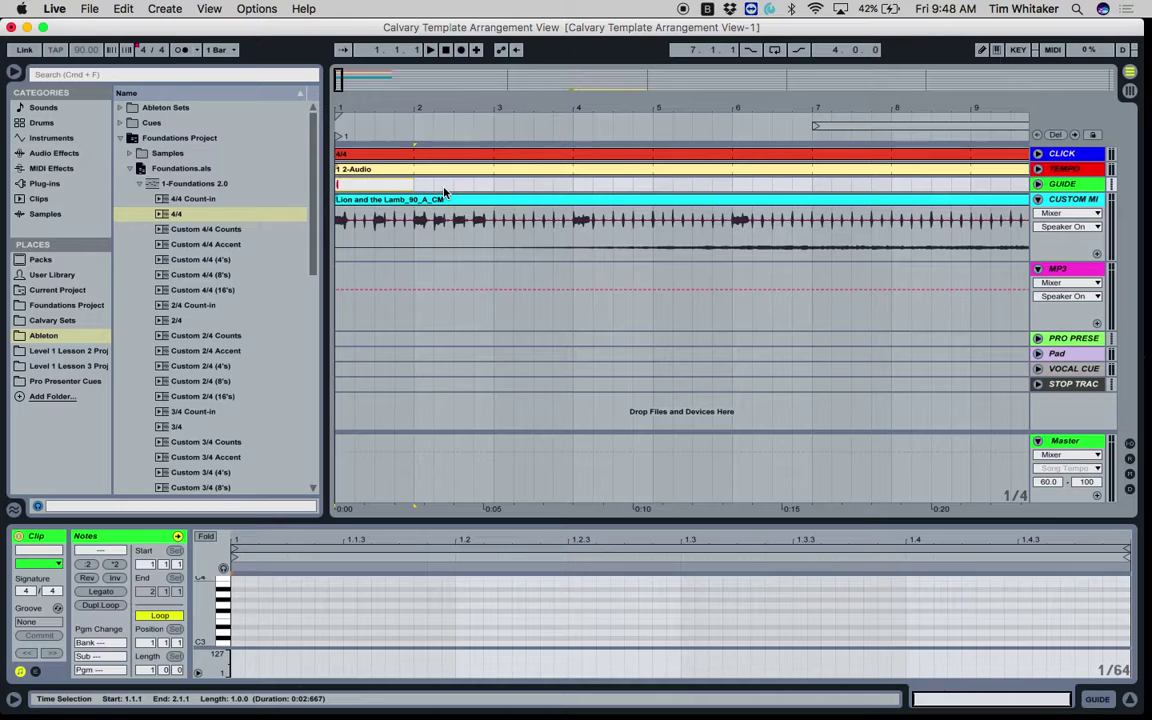
text(TRO)
key(Return)
Duplicate the INTRO guide clip twice during playback, and rename the clips at bars 1 and 2 to COUNT
key(space)
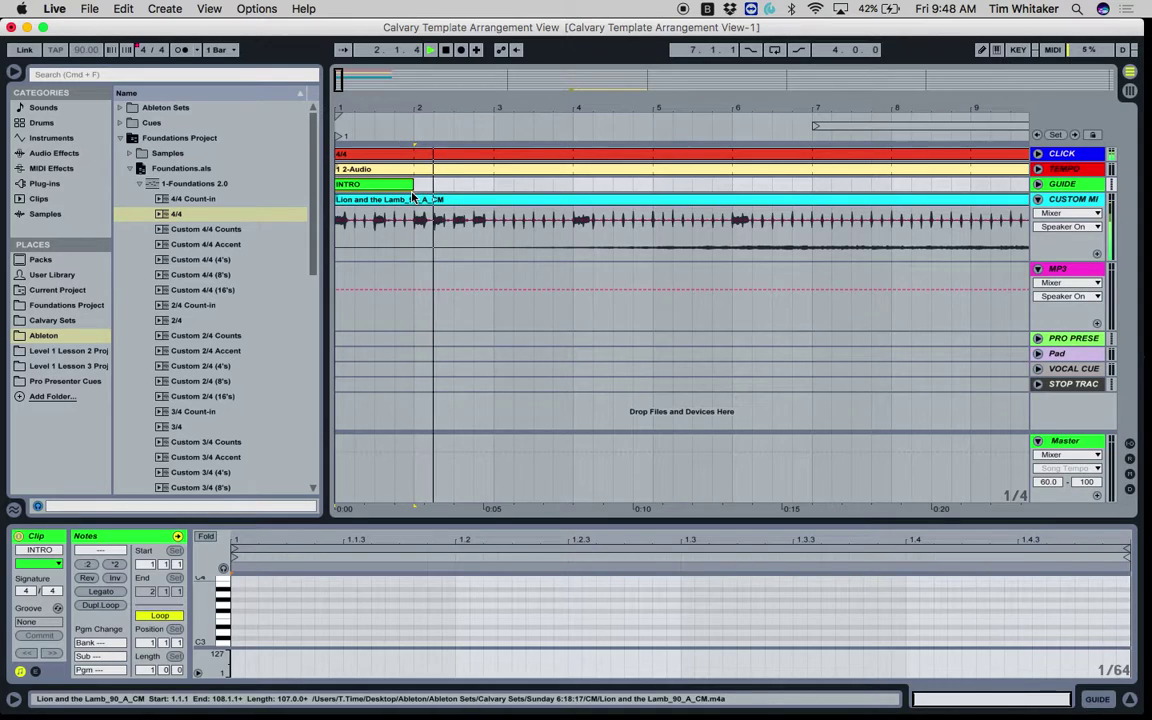
key(super+d)
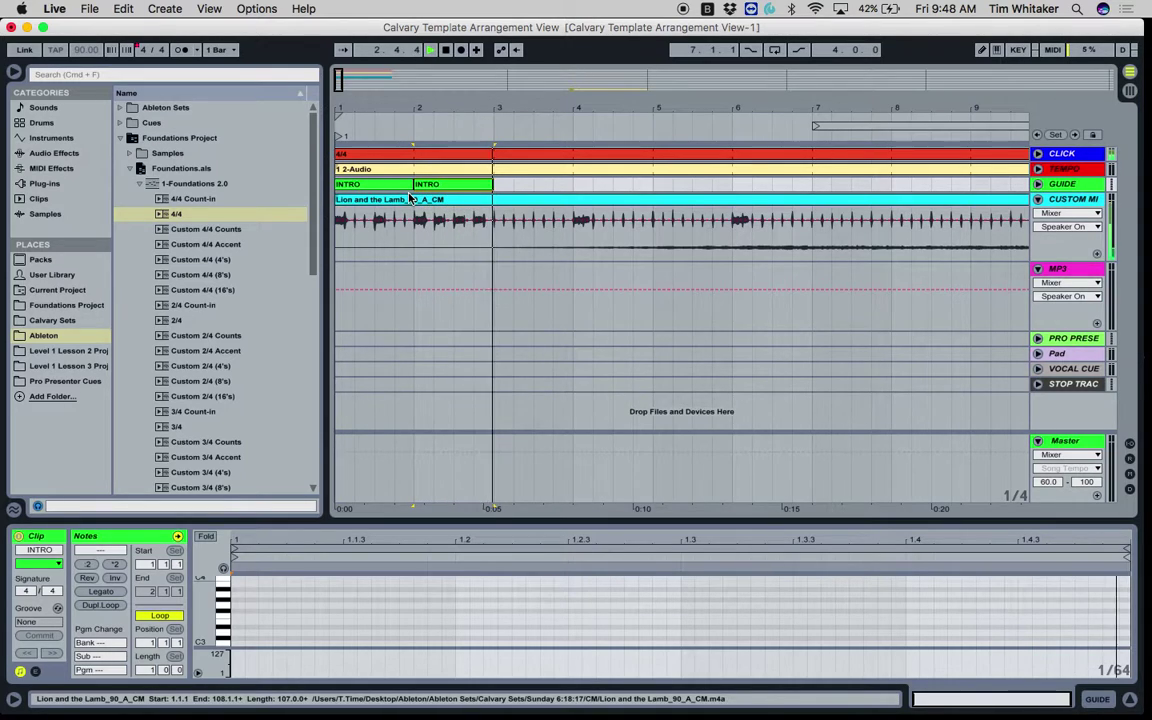
key(super+d)
key(super+r)
text(COUNT)
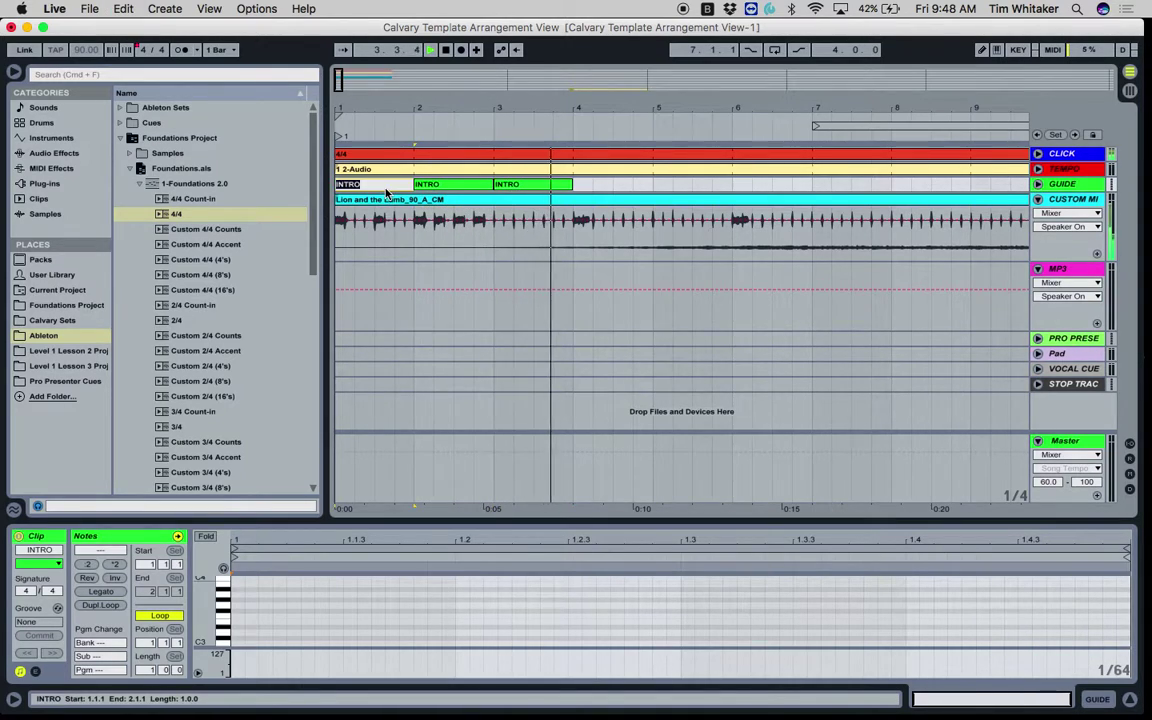
key(Return)
click(442, 186)
key(super+r)
text(COUNT)
key(Return)
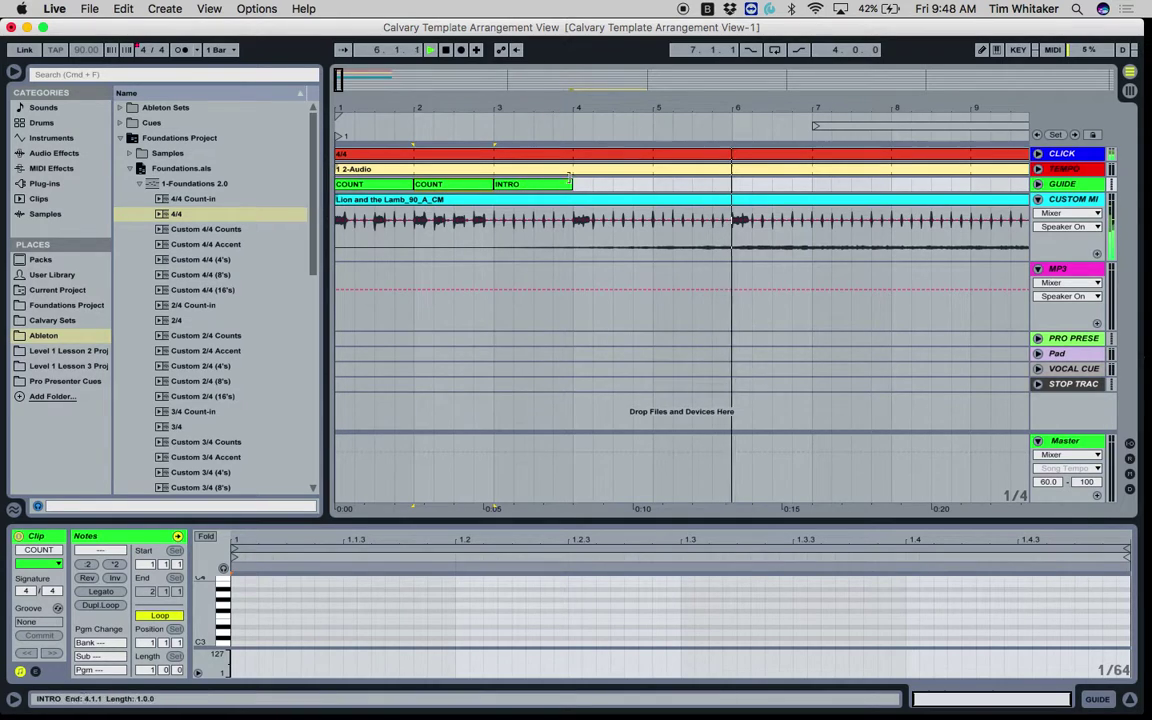
Extend the INTRO guide clip from bar 3 so it ends at bar 15, and stop playback
drag(572, 186, 998, 211)
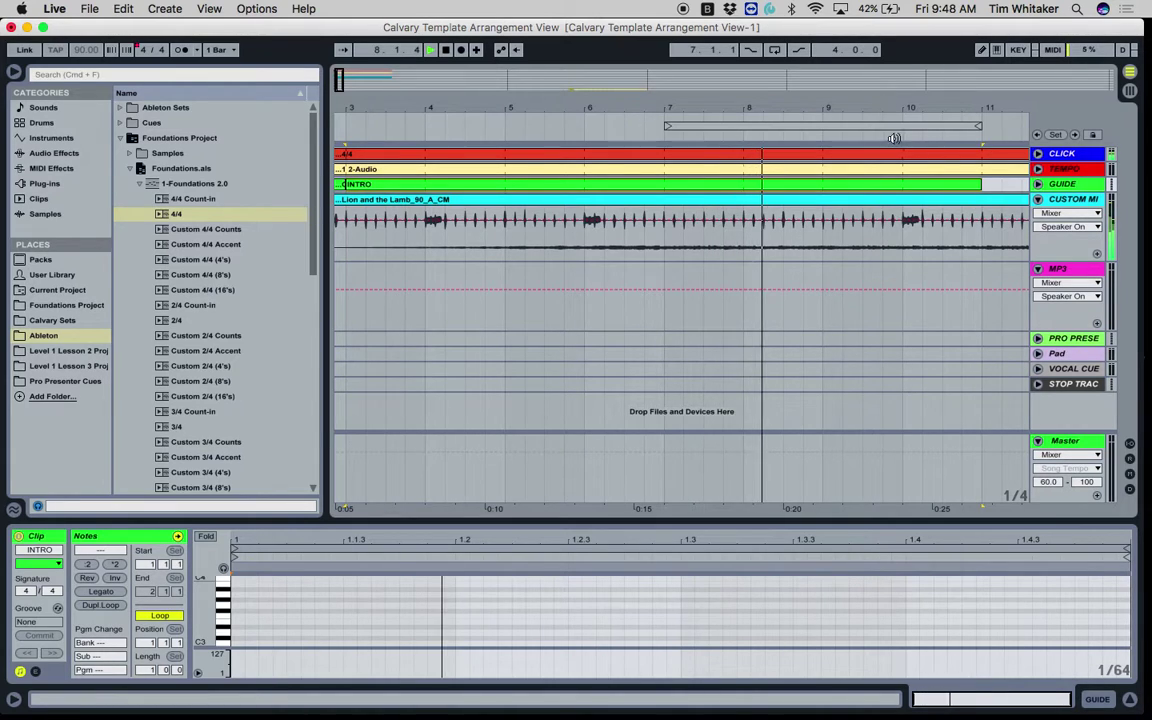
scroll(870, 178, right, 10)
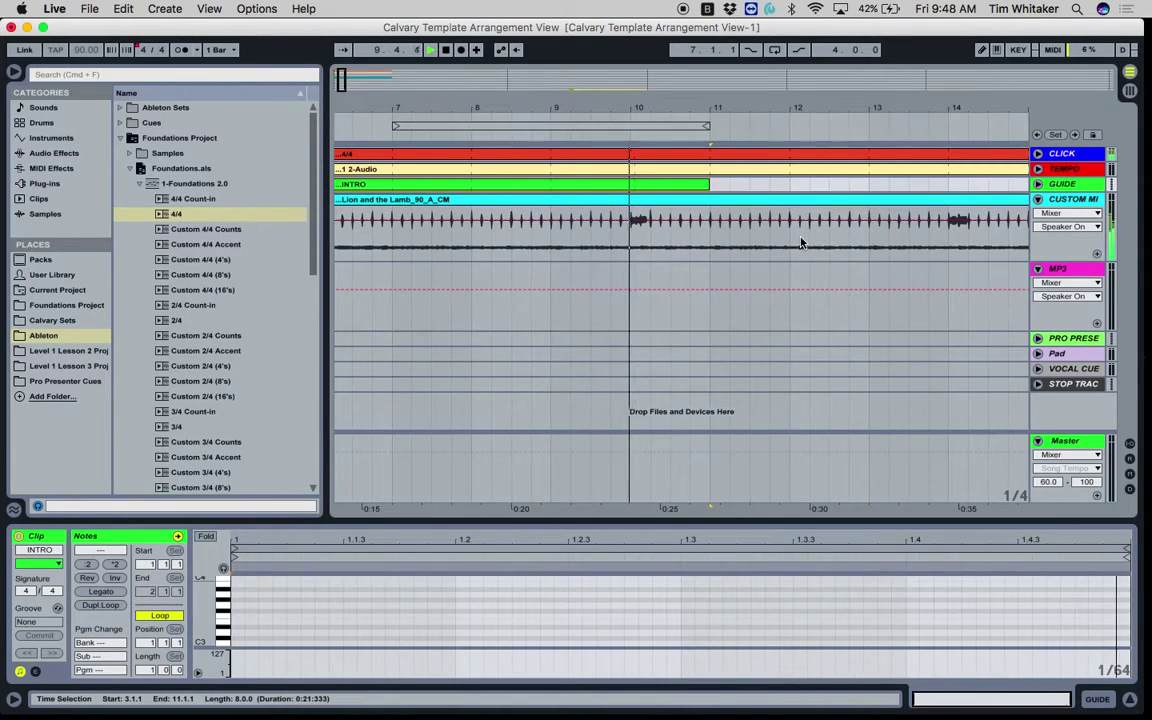
drag(641, 197, 957, 198)
scroll(823, 222, right, 3)
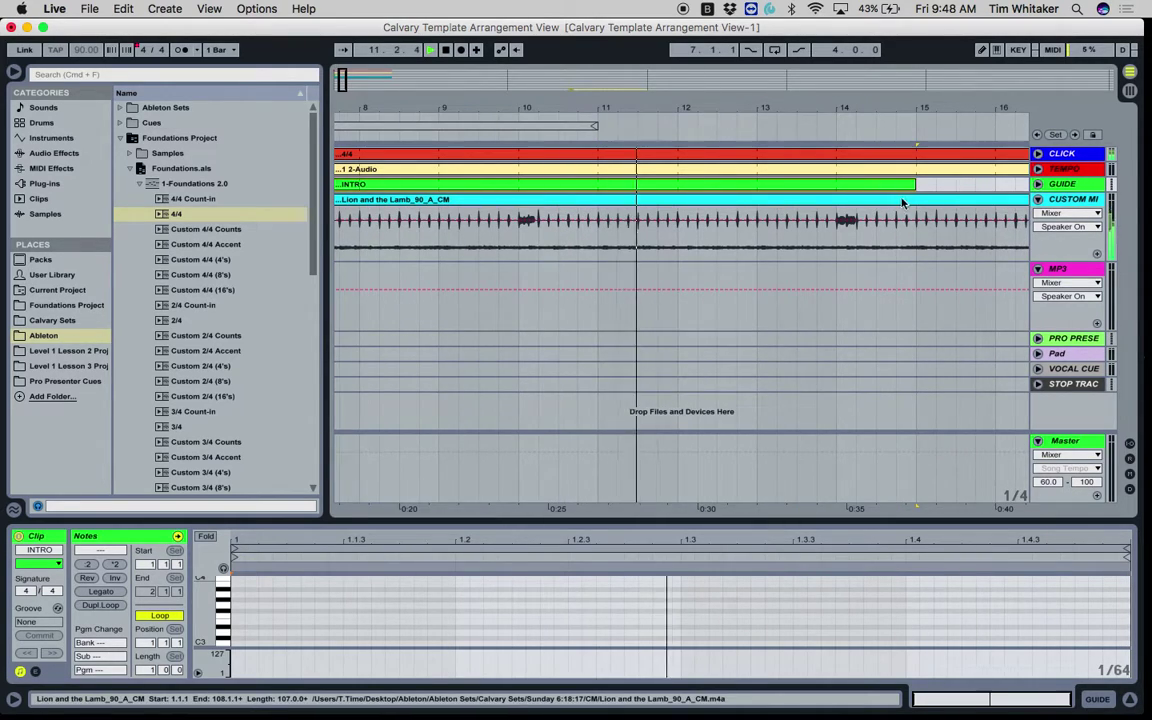
key(space)
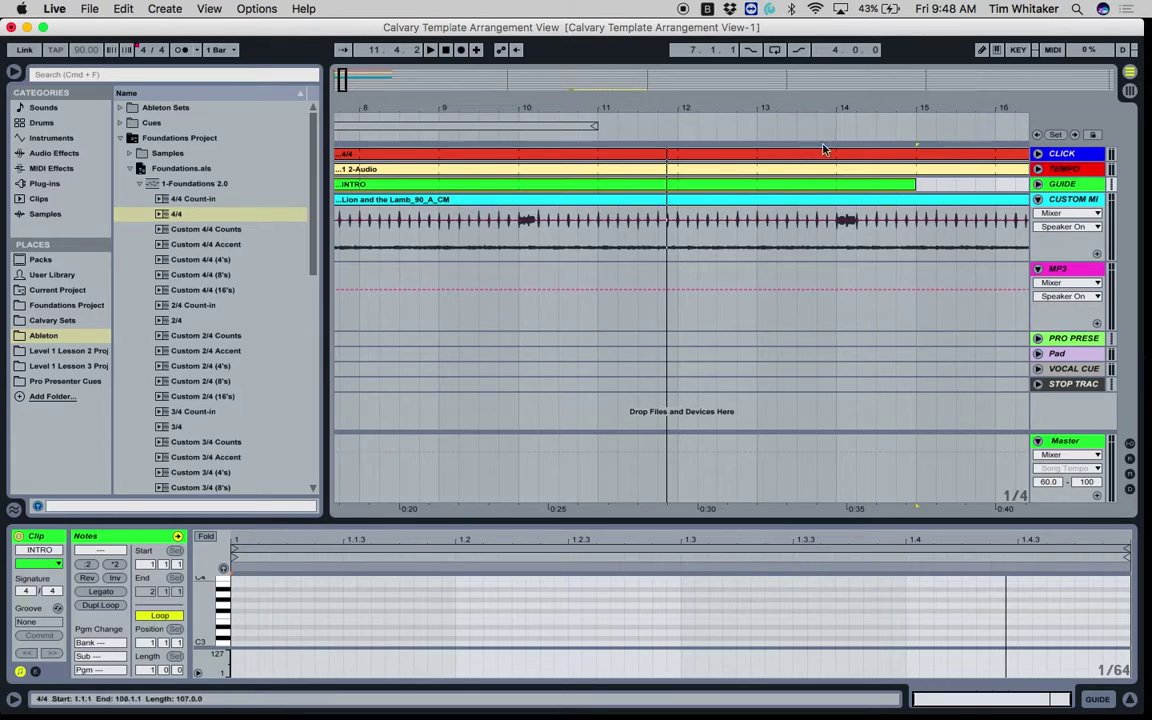
Place Bethel - Lion and the Lamb -A.mp3 from the Sunday 6/18/17 Tracks folder at bar 1 of the MP3 track and play it
click(133, 168)
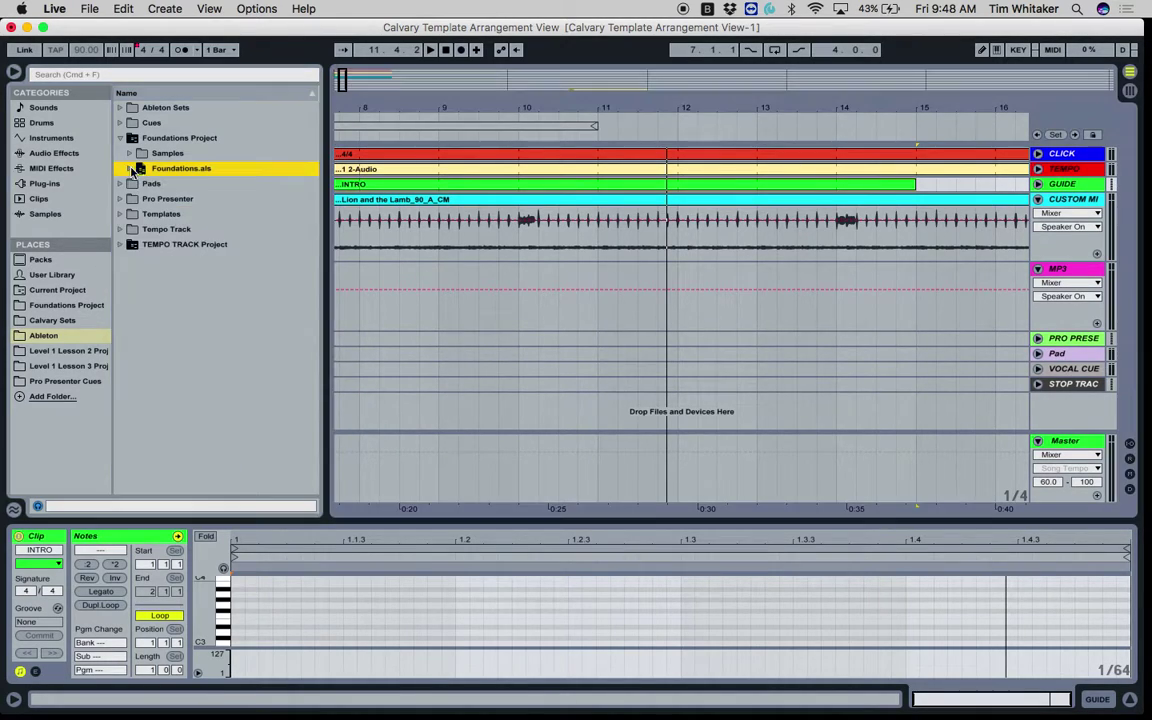
click(121, 139)
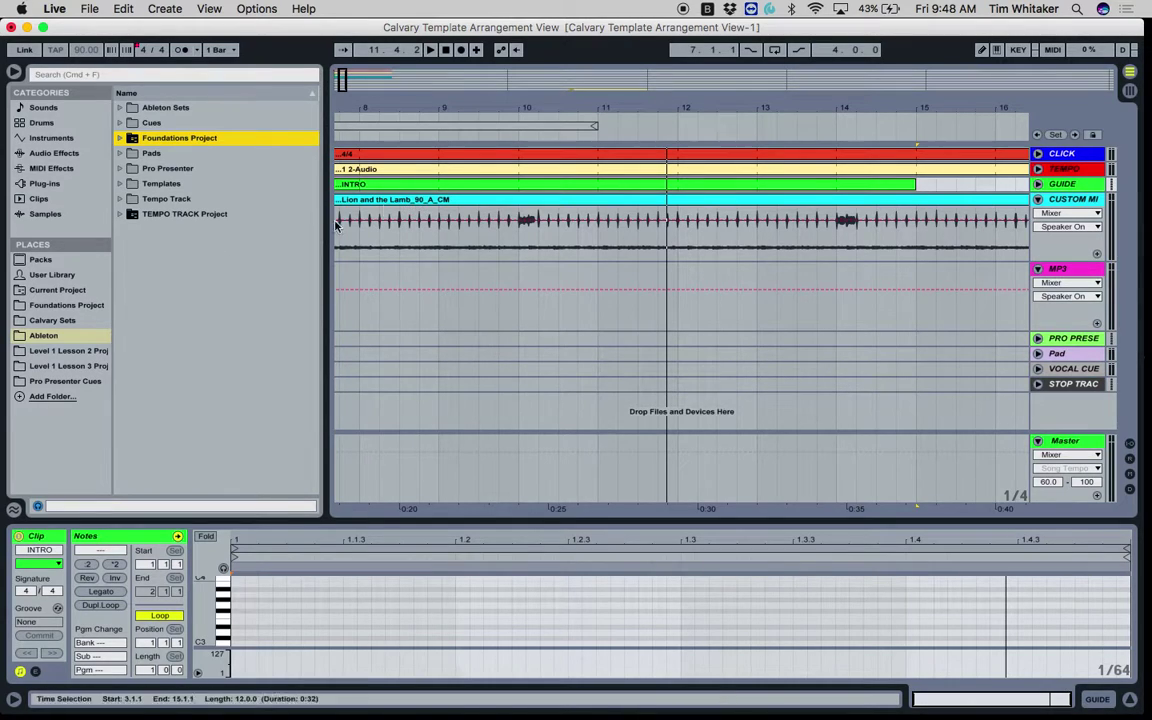
click(44, 321)
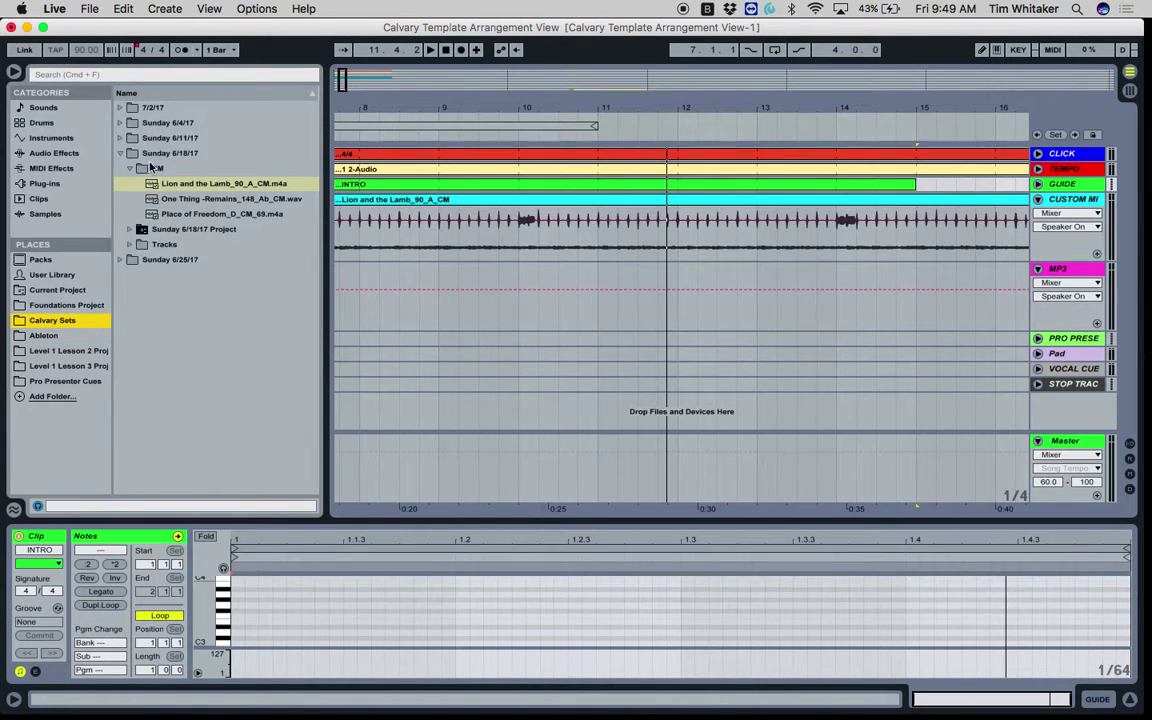
click(130, 245)
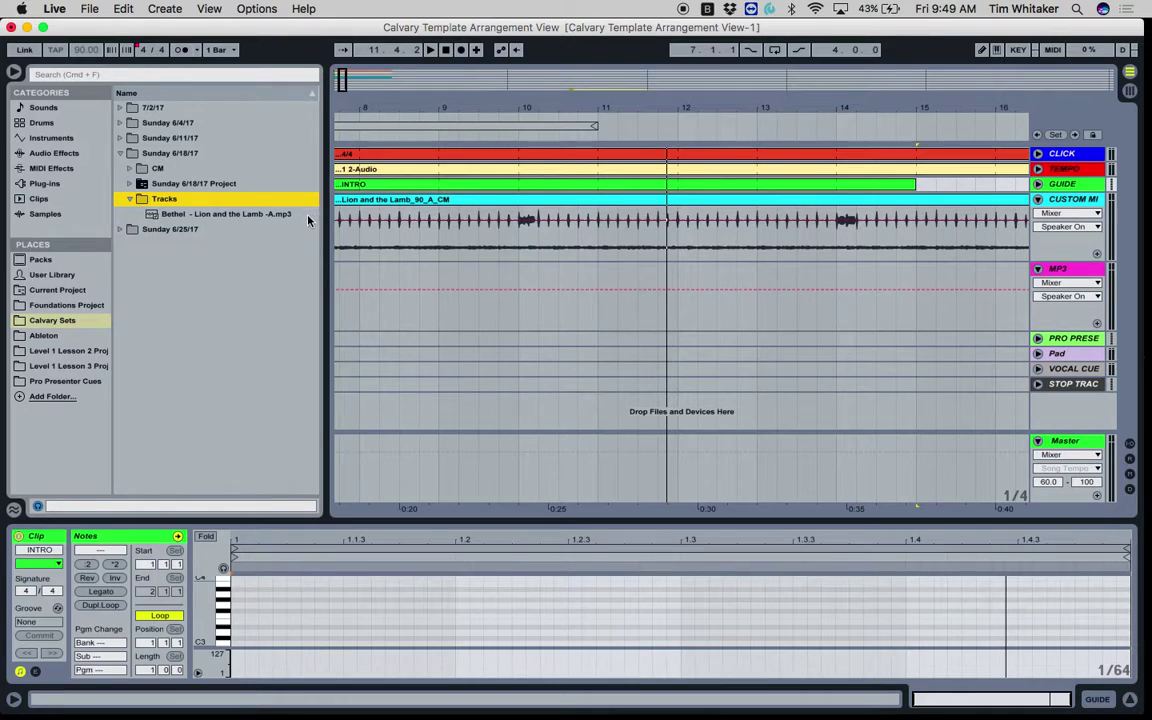
drag(326, 210, 237, 237)
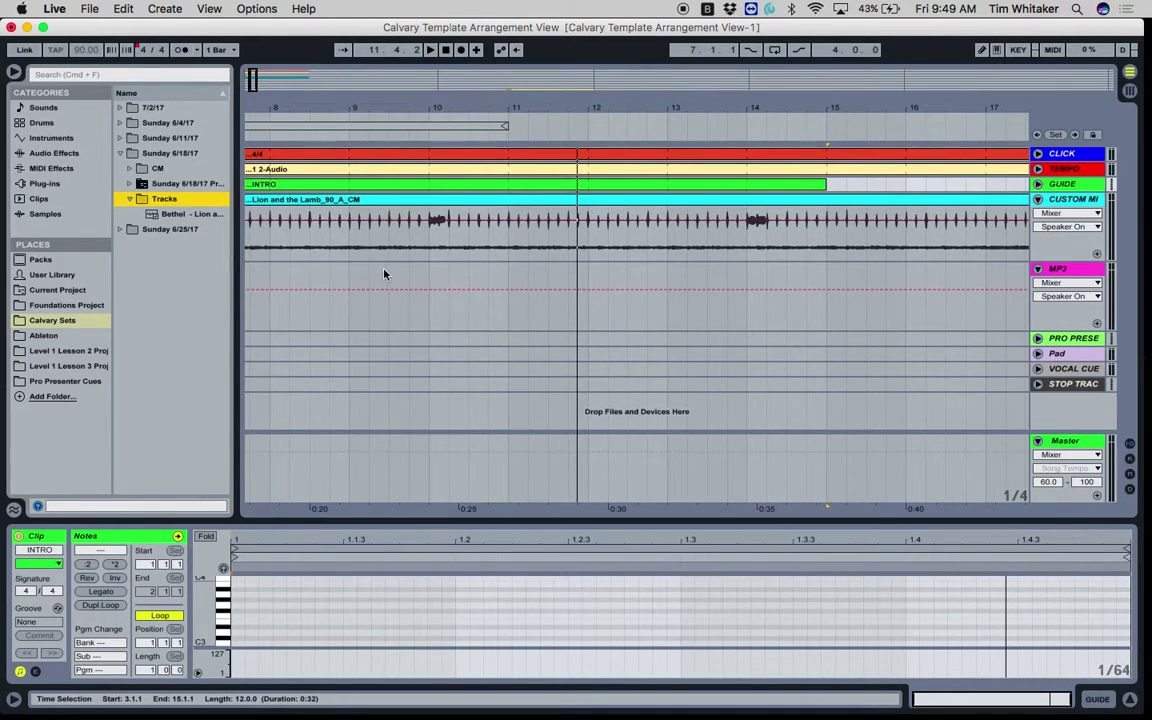
scroll(389, 281, left, 10)
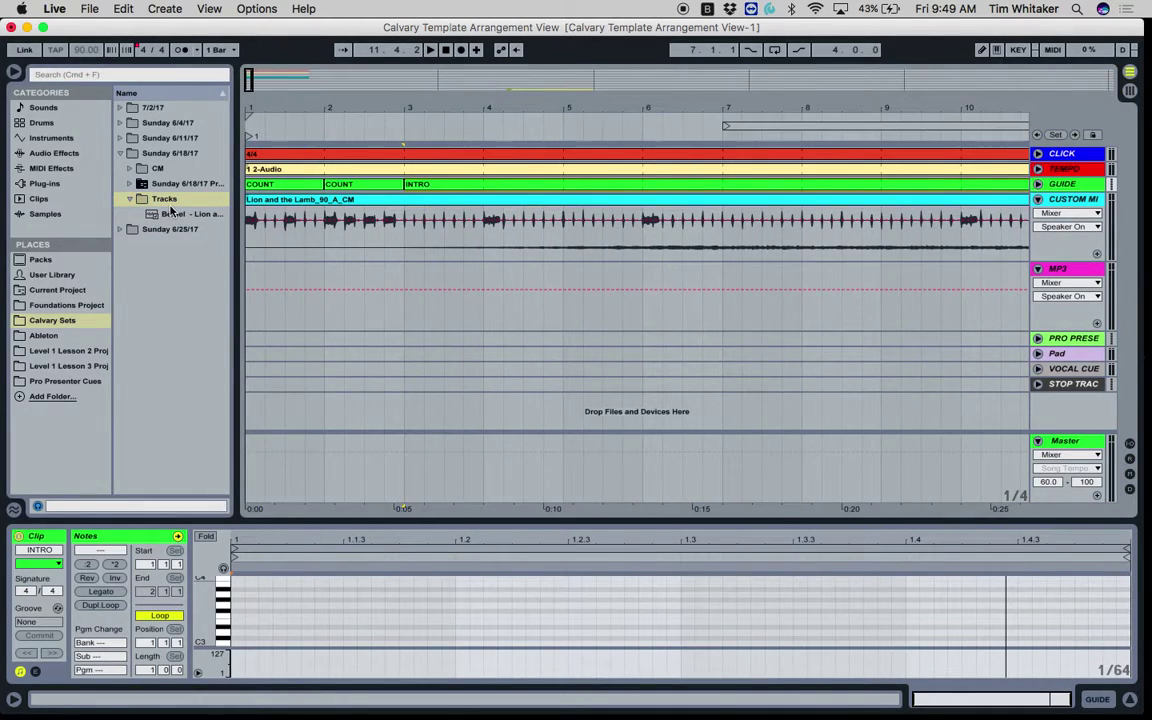
drag(166, 216, 255, 280)
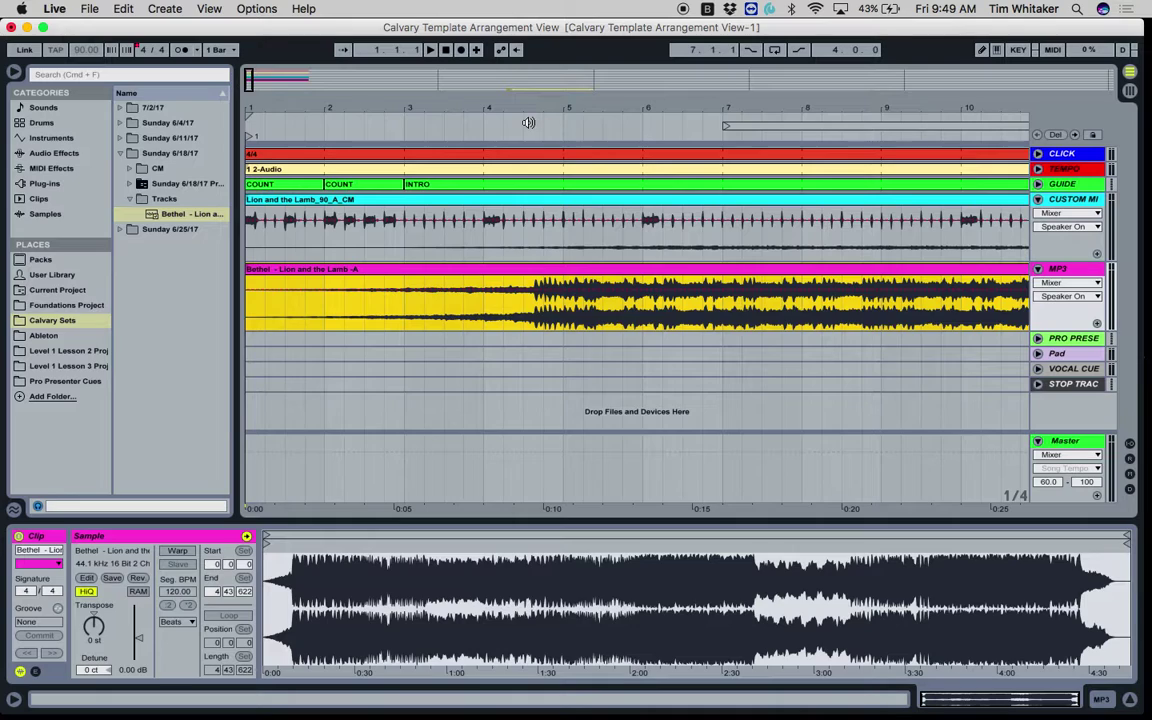
key(space)
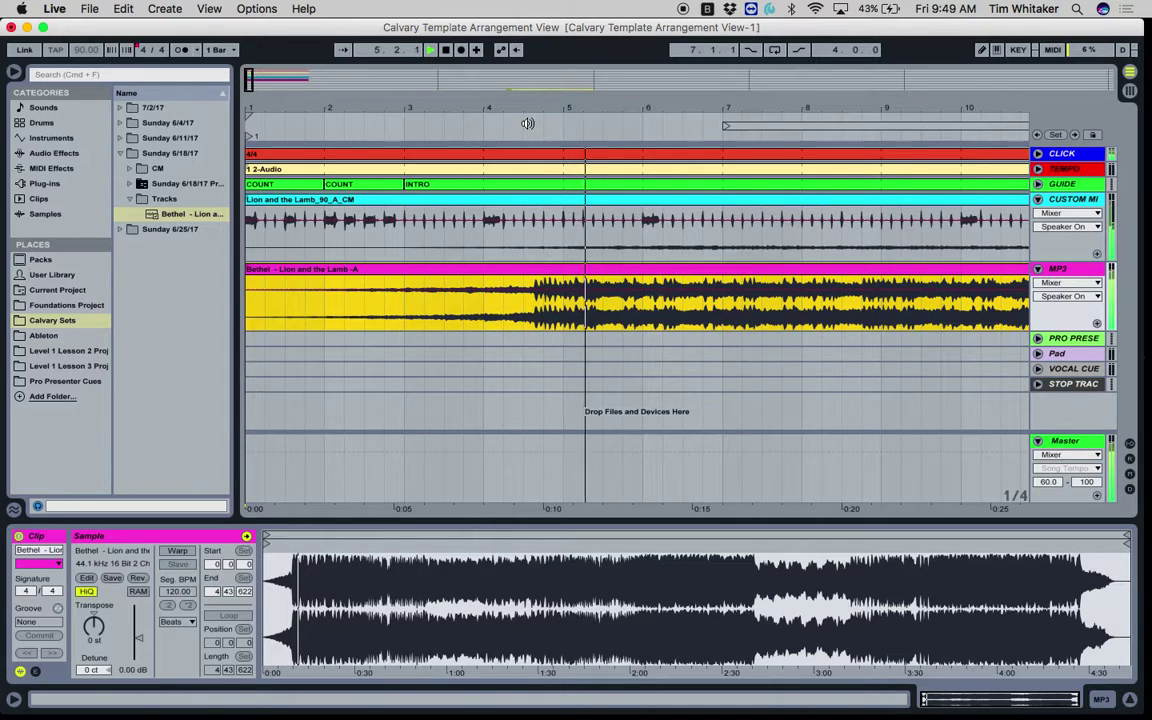
Stop playback and show the mixer controls beside the arrangement tracks
key(space)
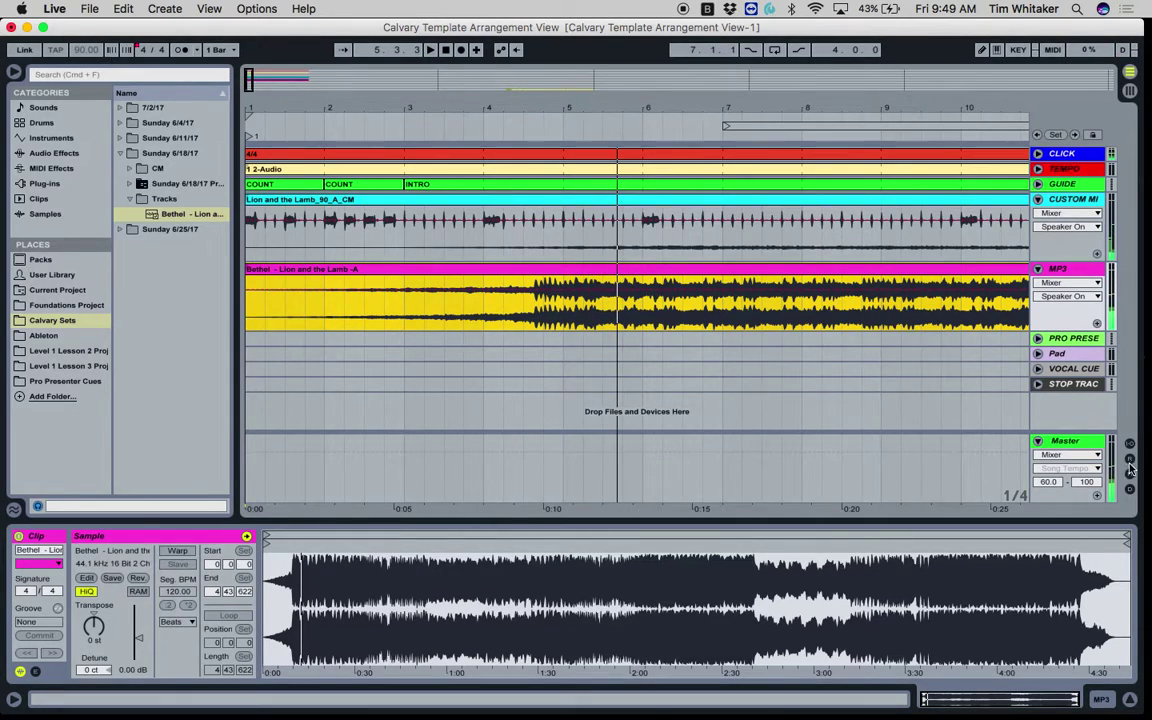
click(1129, 444)
click(1129, 444)
click(1130, 460)
click(1130, 460)
click(1129, 476)
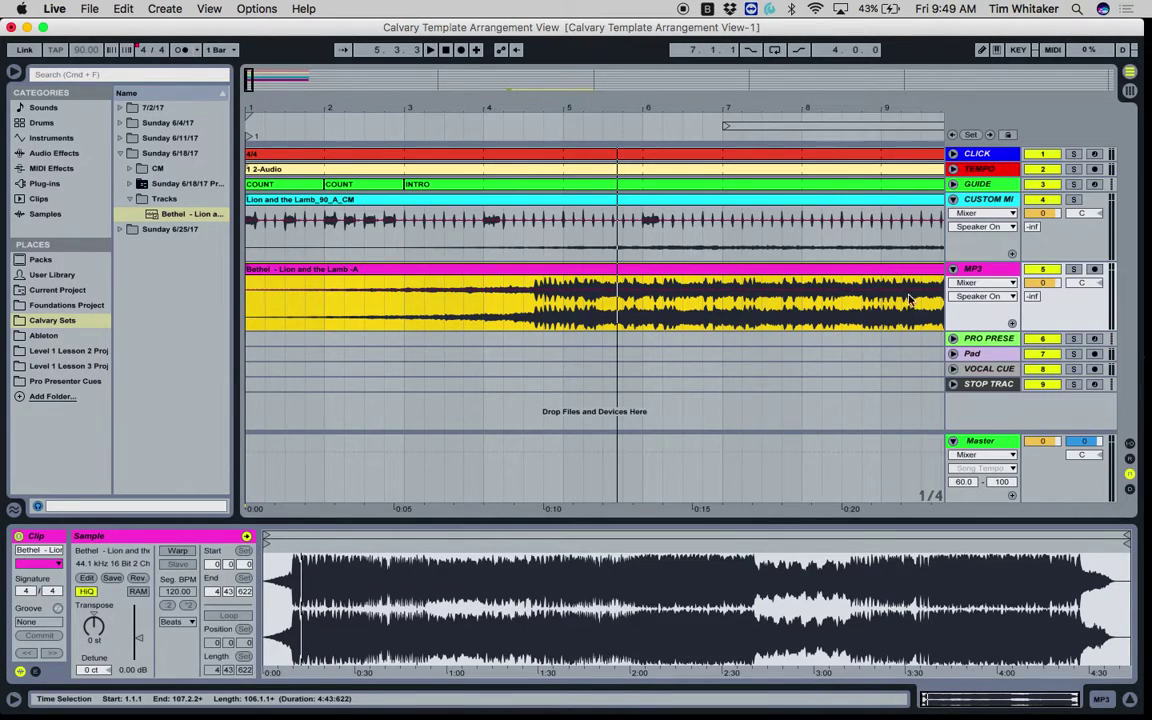
Set the MP3 track's volume to -10 and play a short passage from bar 4 to check the level
click(1038, 283)
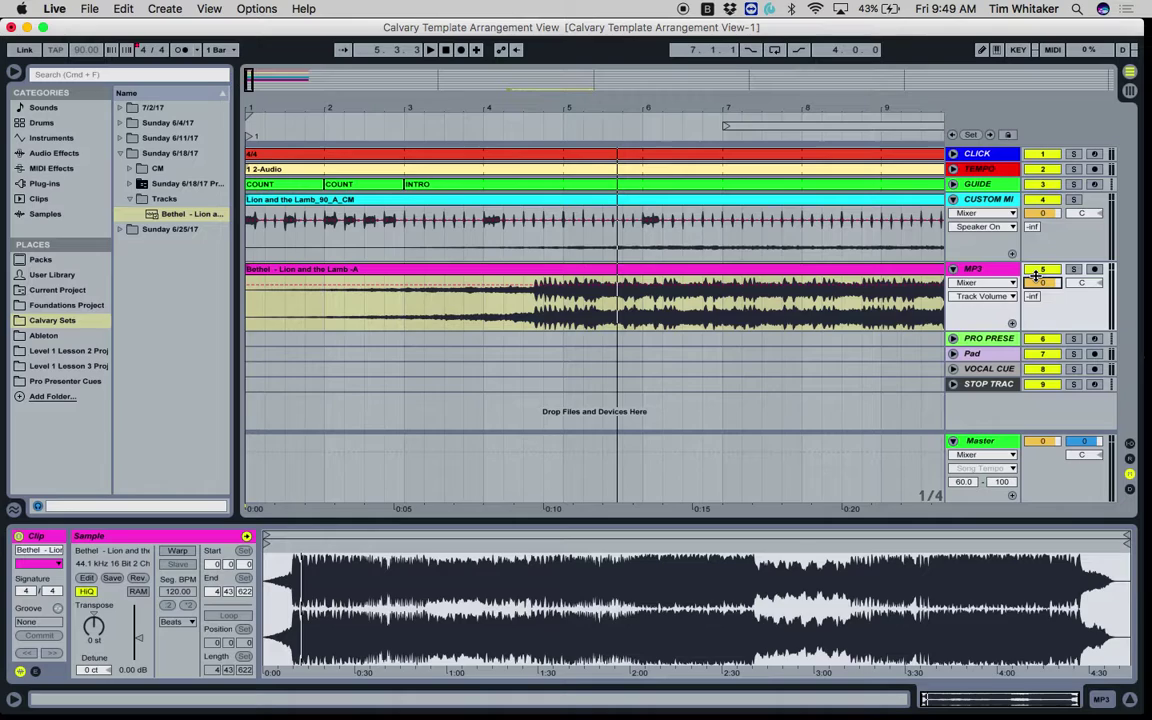
key(Delete)
text(-10)
key(Return)
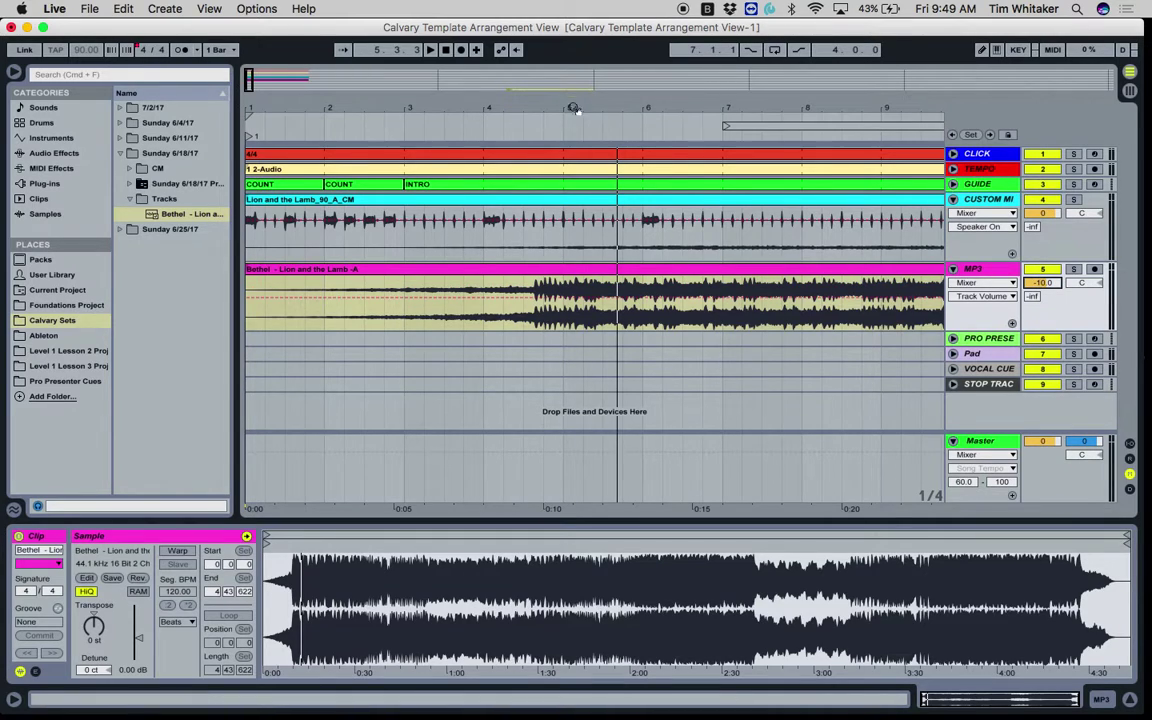
click(518, 136)
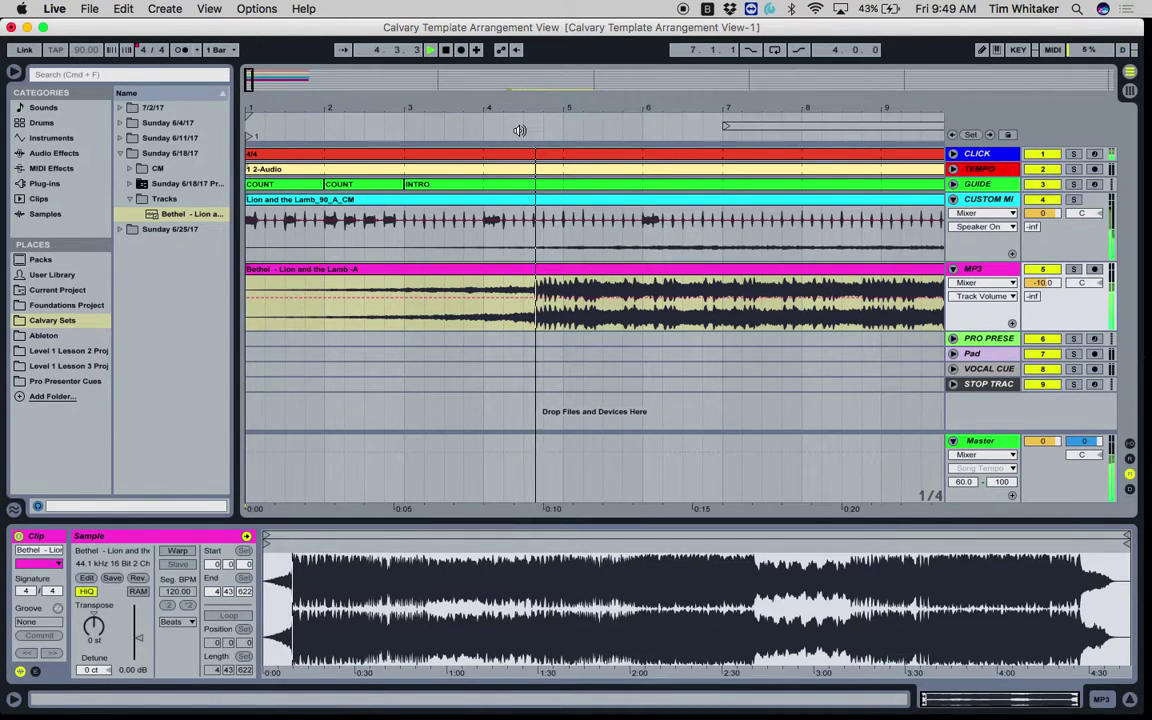
key(space)
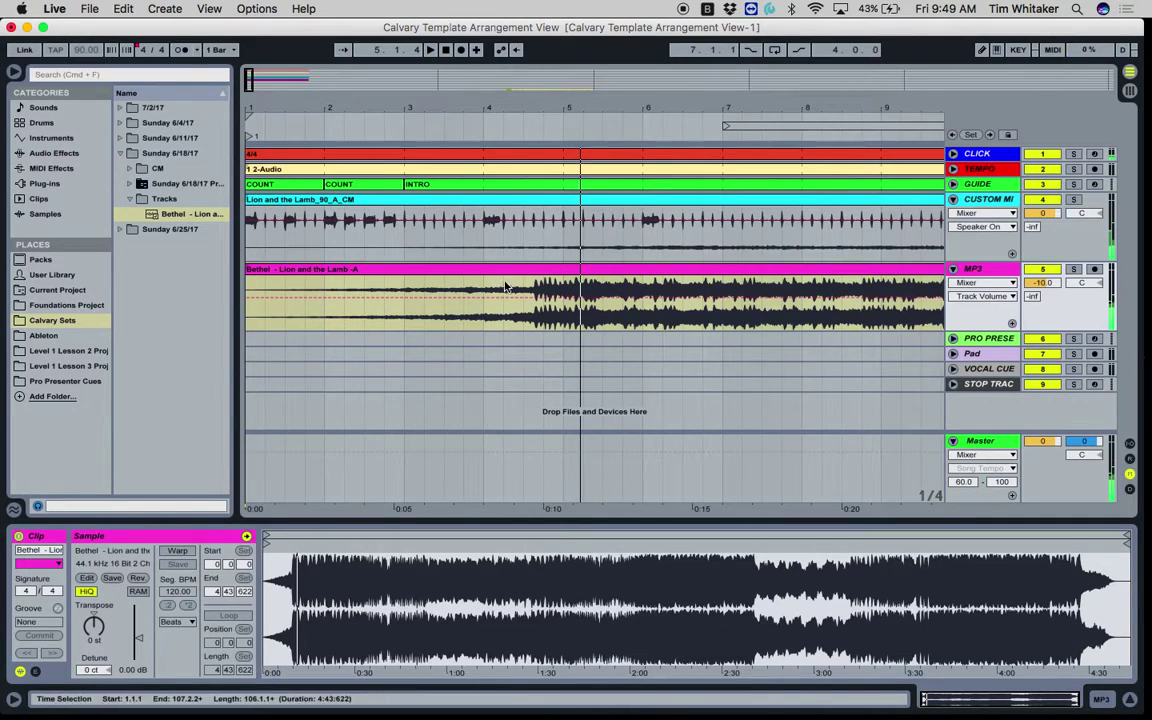
Align the MP3 clip with the custom mix by moving its start to 3.4.2, so its first beat lands on bar 6
drag(524, 104, 524, 230)
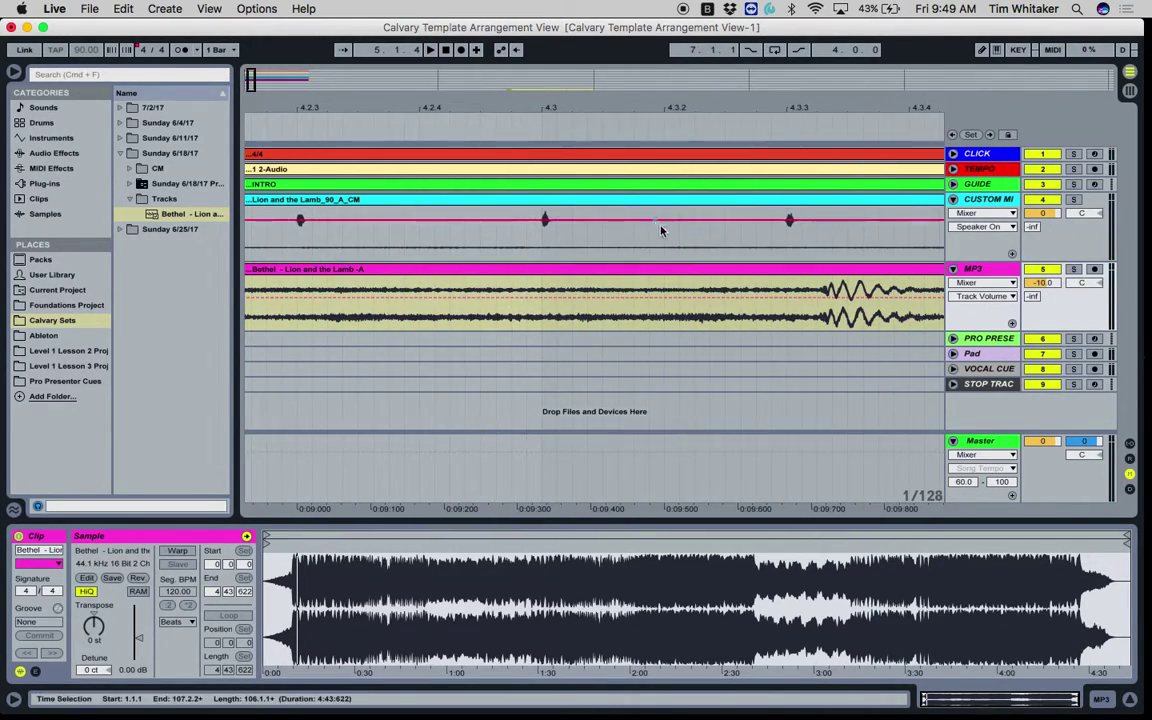
click(613, 268)
scroll(688, 287, right, 3)
drag(653, 111, 653, 62)
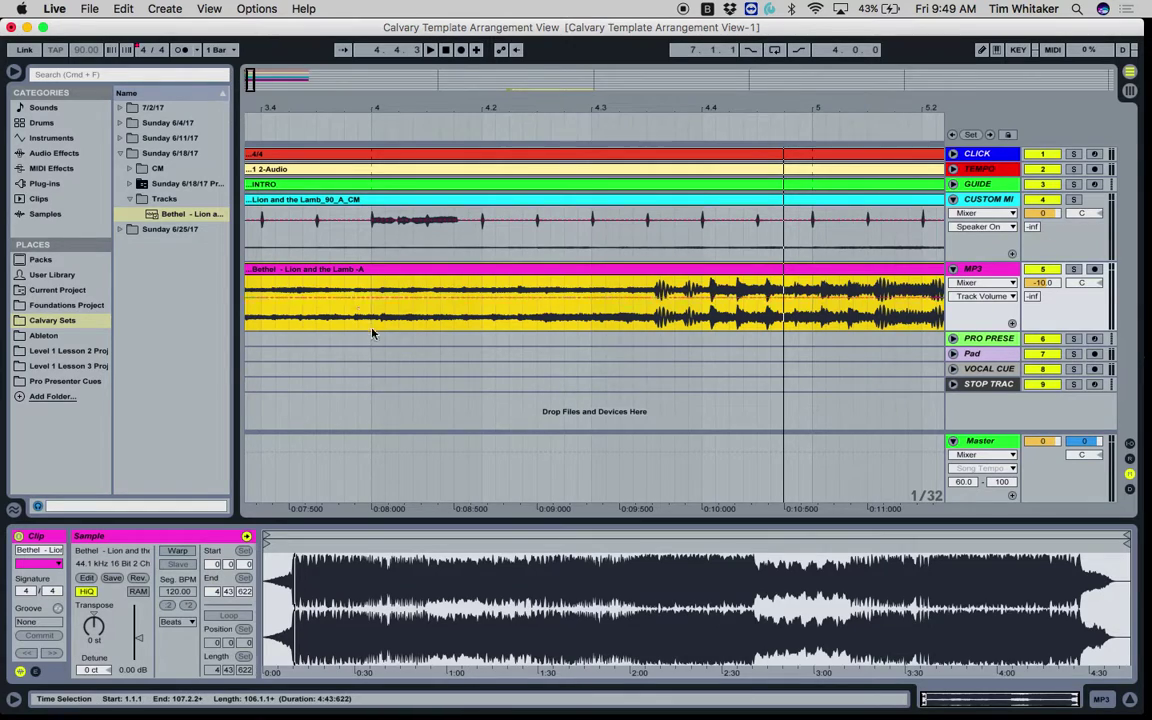
scroll(365, 322, left, 15)
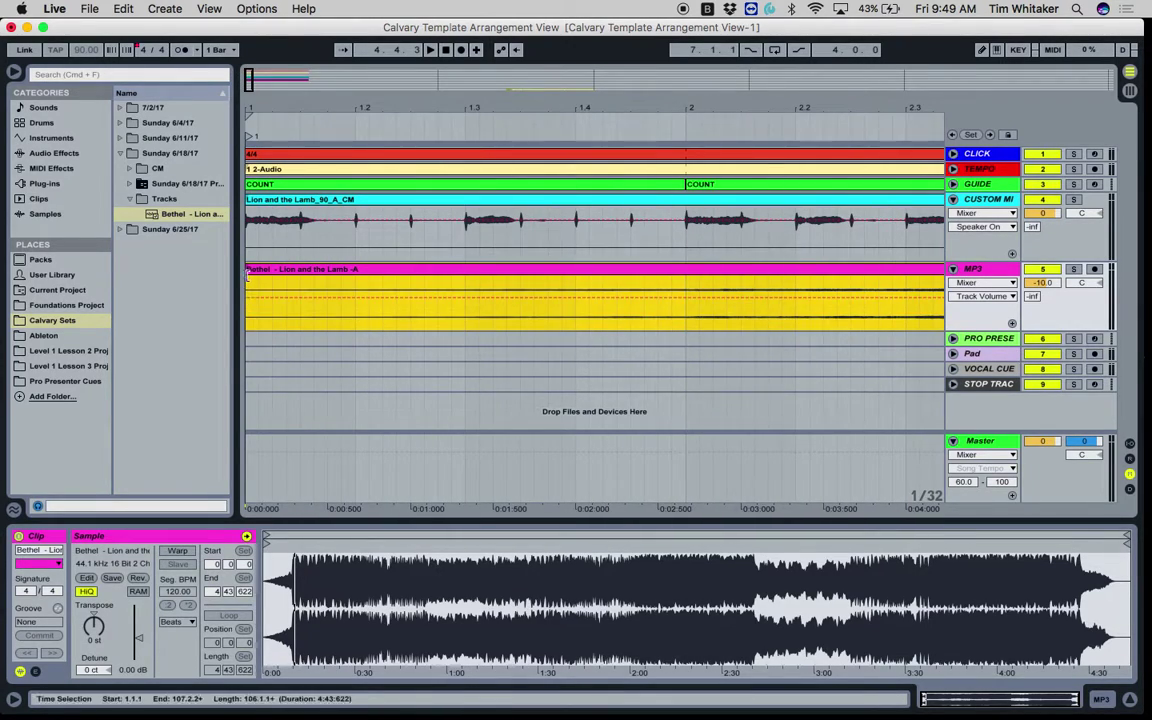
drag(250, 268, 886, 300)
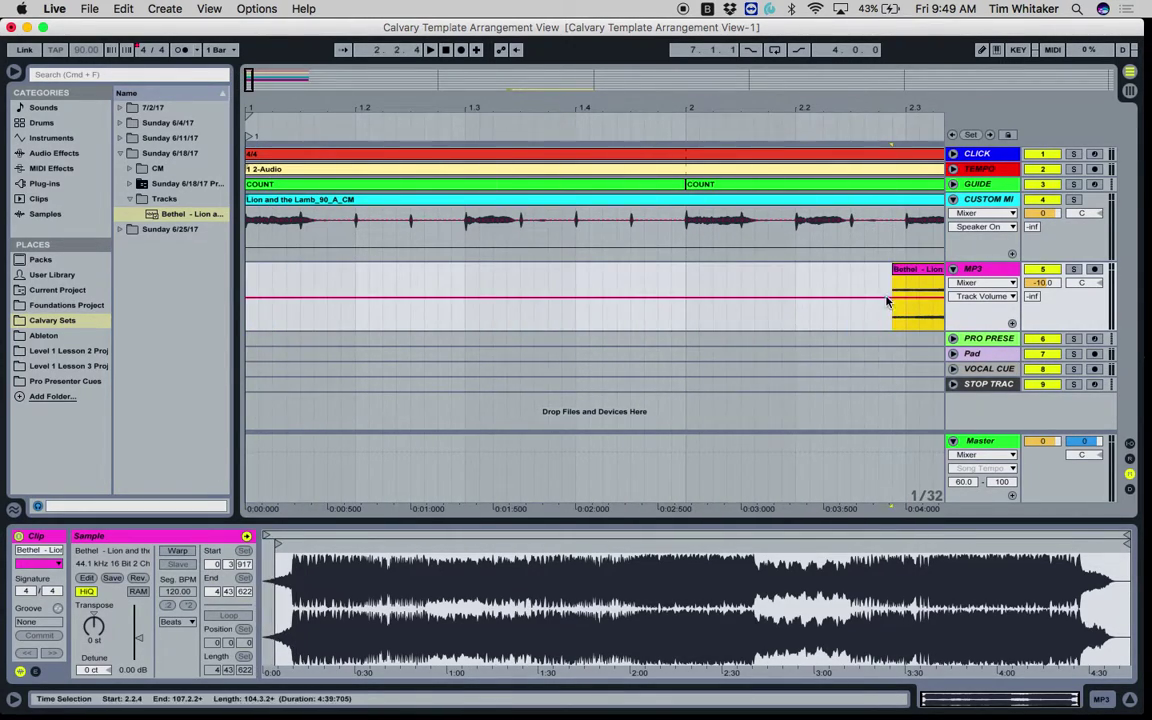
scroll(886, 300, right, 15)
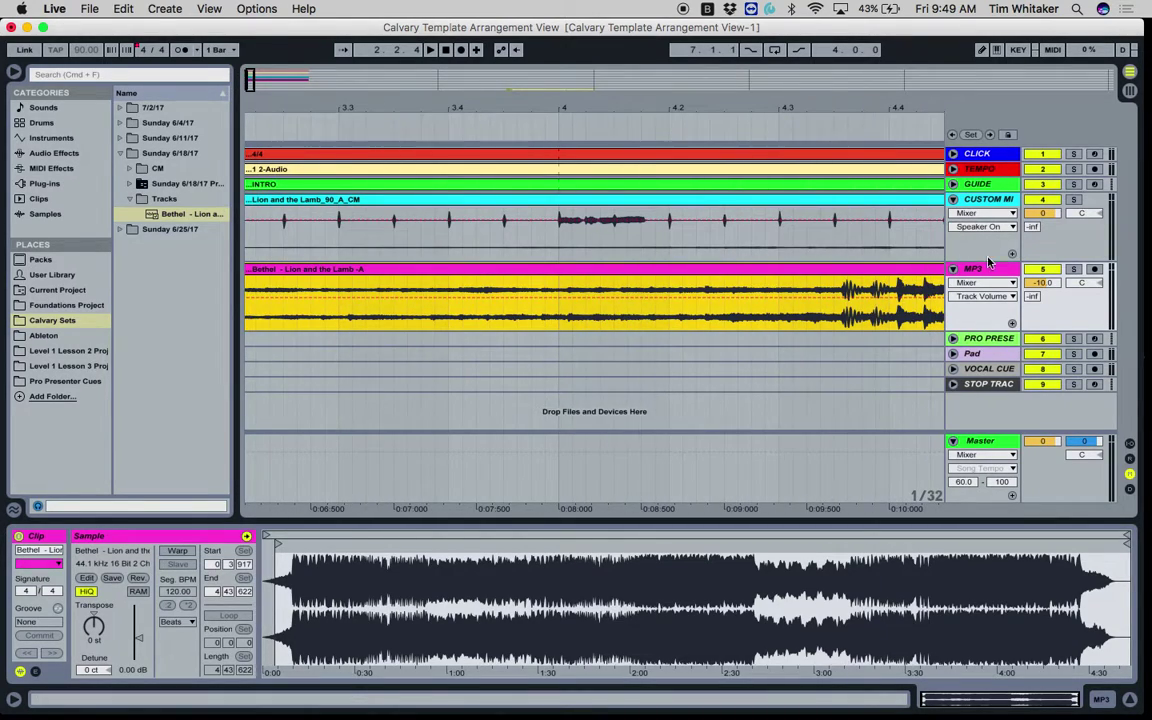
click(470, 112)
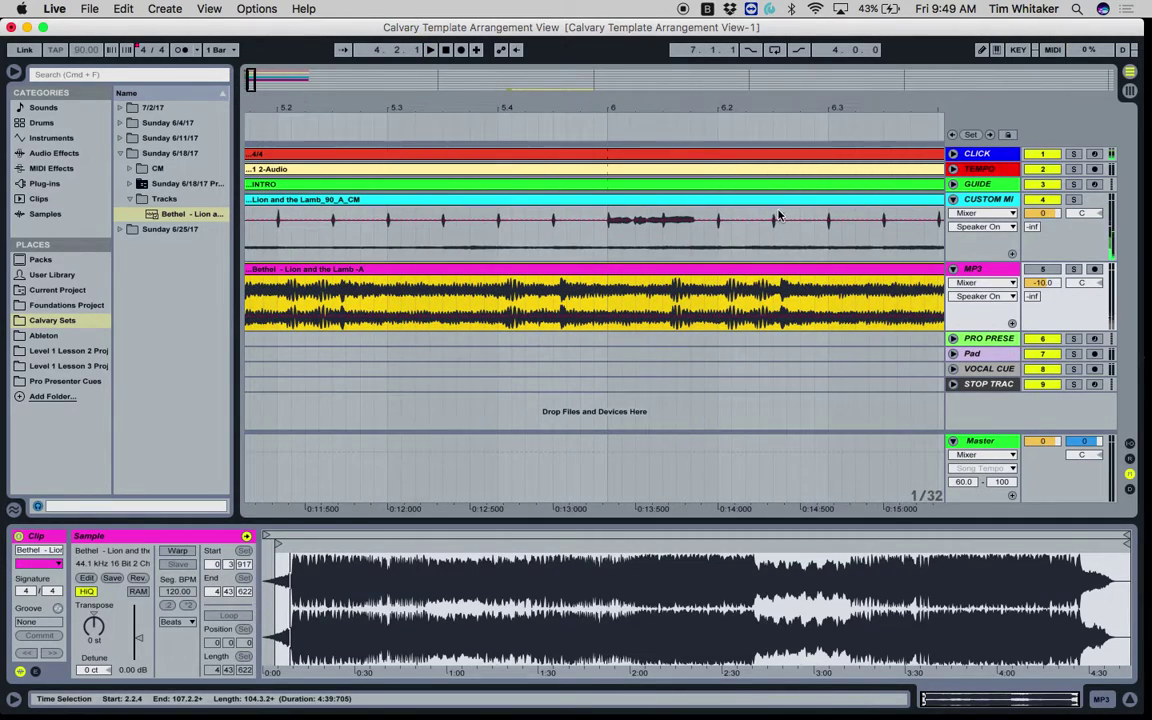
key(space)
drag(362, 270, 786, 280)
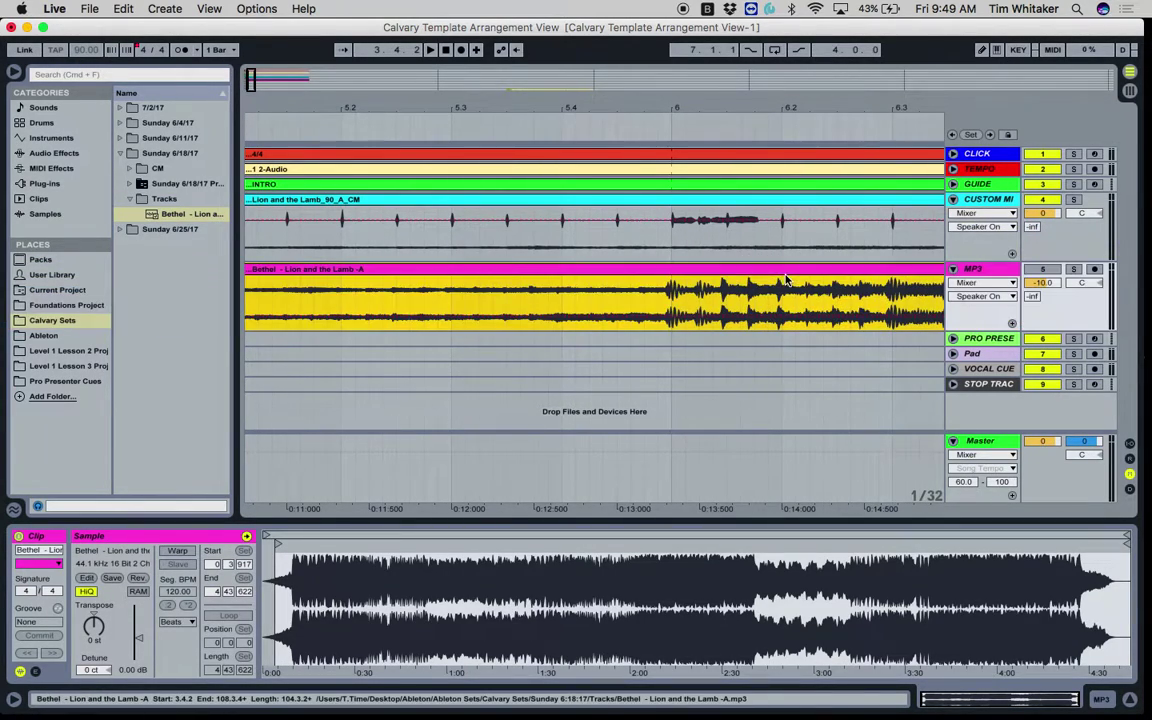
drag(681, 108, 630, 272)
Unmute the MP3 track and play it together with the custom mix, adjusting the system volume
key(space)
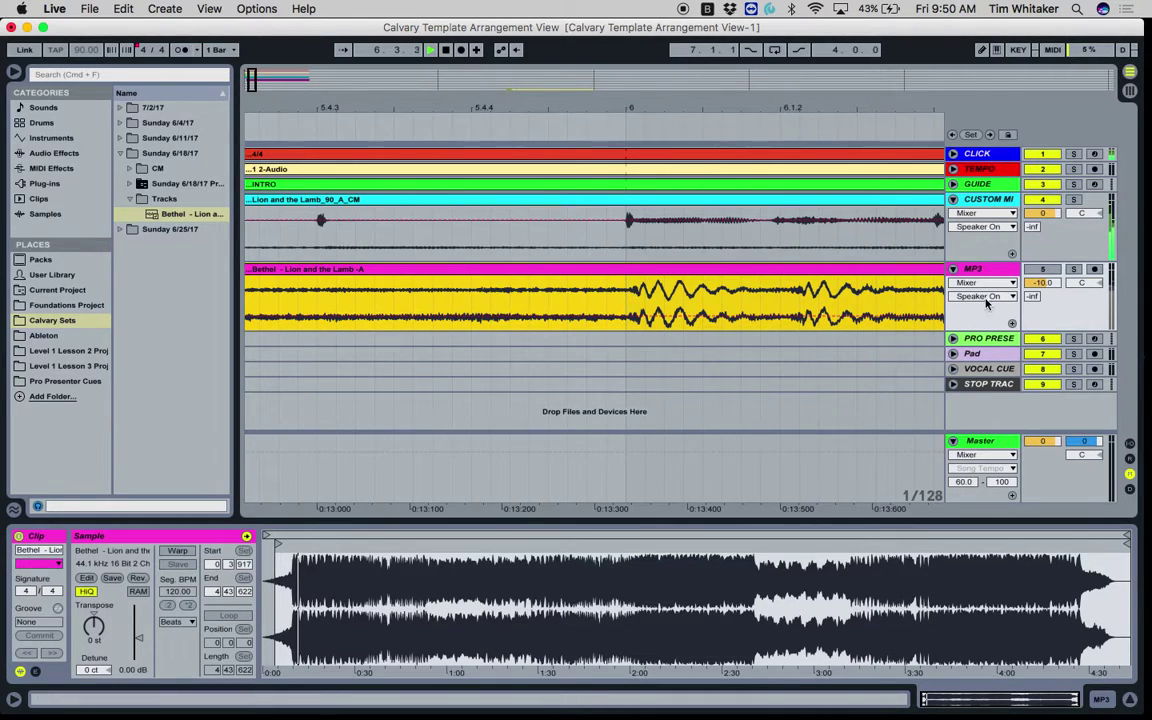
click(1035, 272)
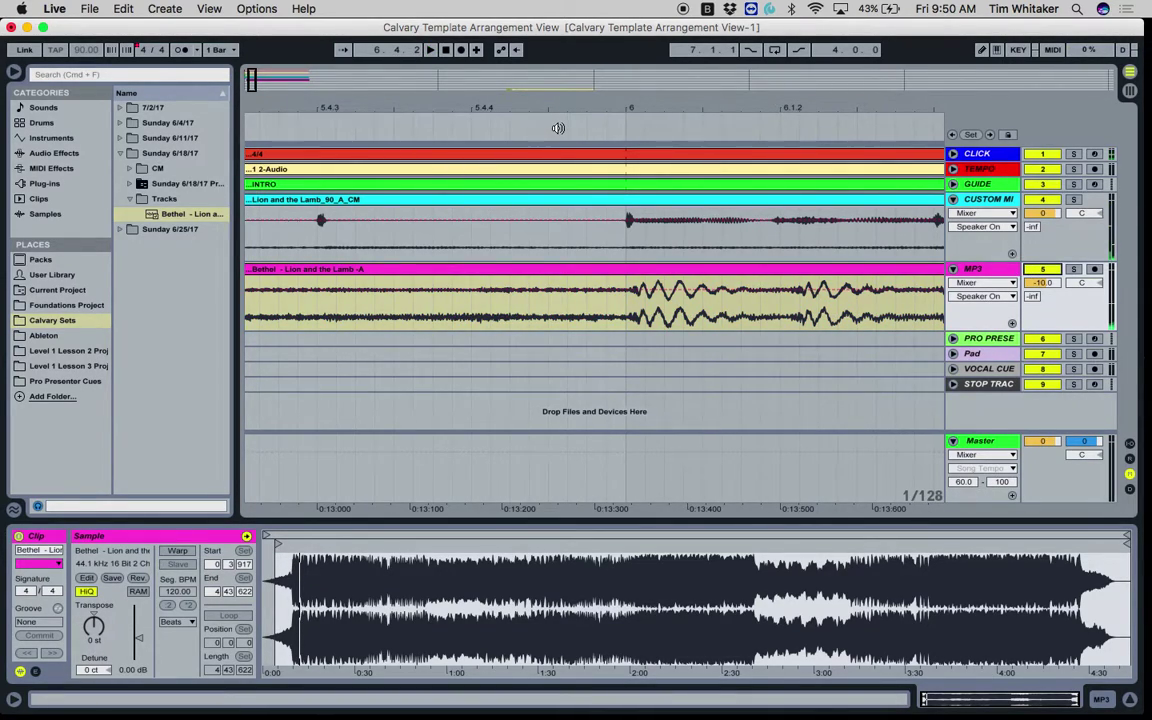
click(391, 122)
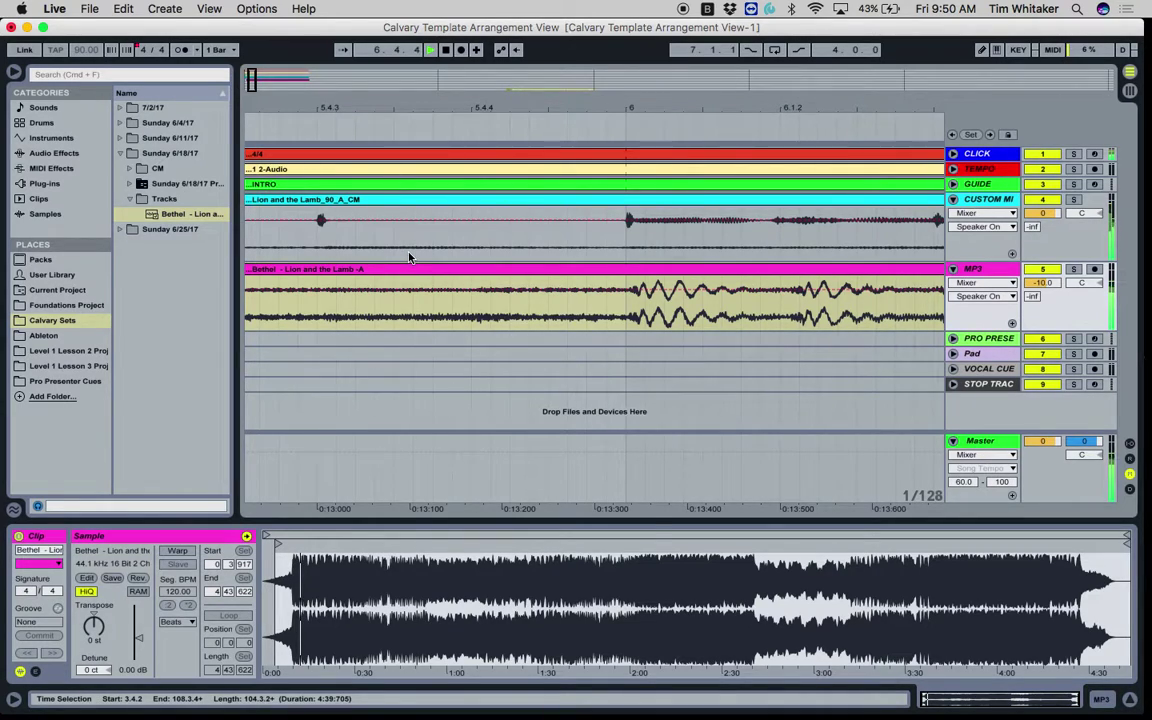
key(XF86AudioRaiseVolume)
key(XF86AudioRaiseVolume)
key(XF86AudioRaiseVolume)
key(XF86AudioLowerVolume)
Check the MP3 clip's timing against the click through the end of the INTRO guide clip, and stop playback
scroll(546, 256, right, 6)
scroll(546, 256, right, 10)
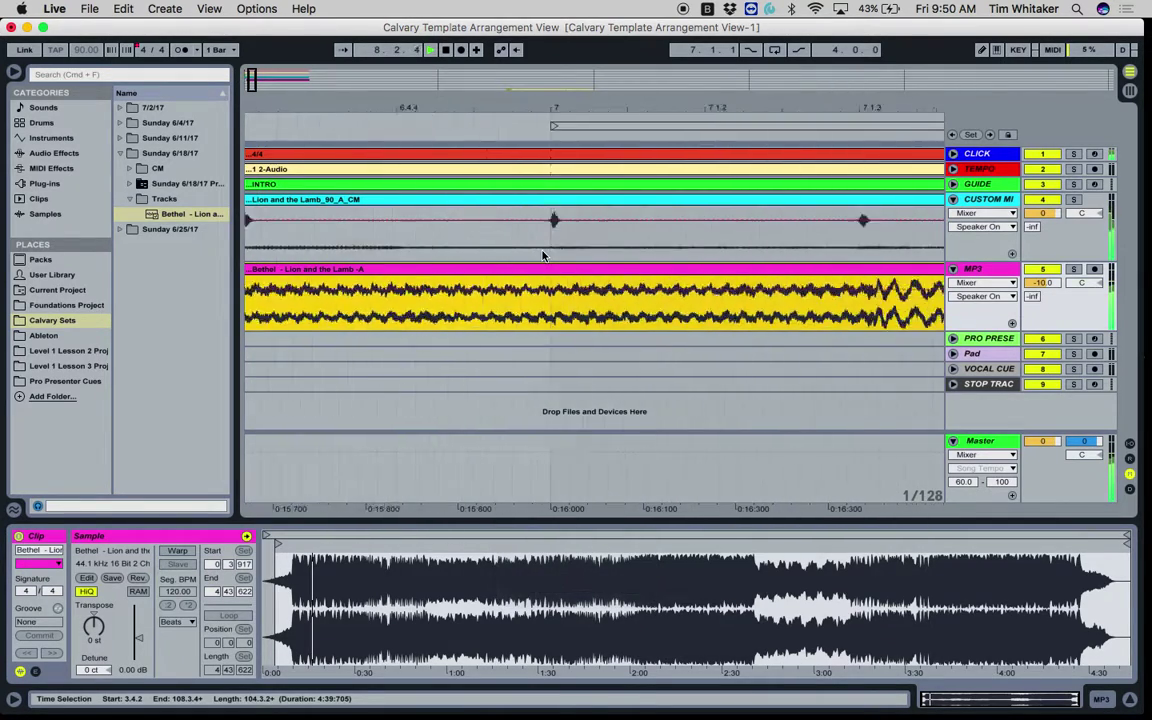
drag(514, 98, 727, 229)
scroll(745, 245, right, 15)
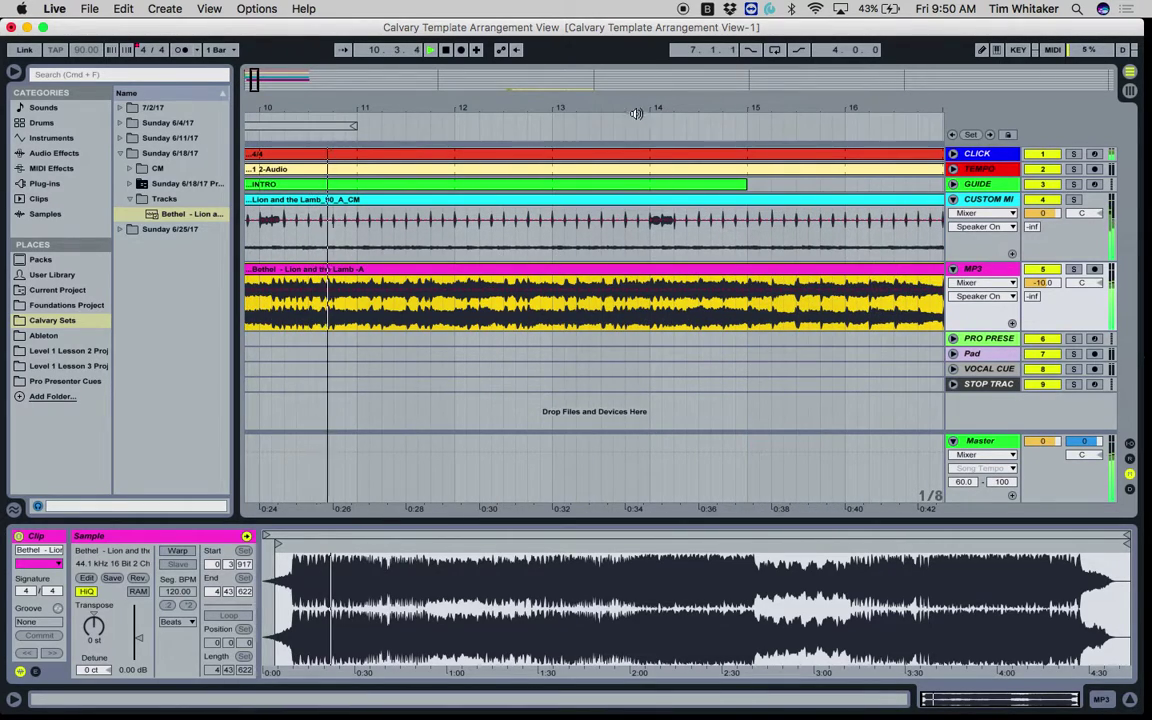
click(642, 354)
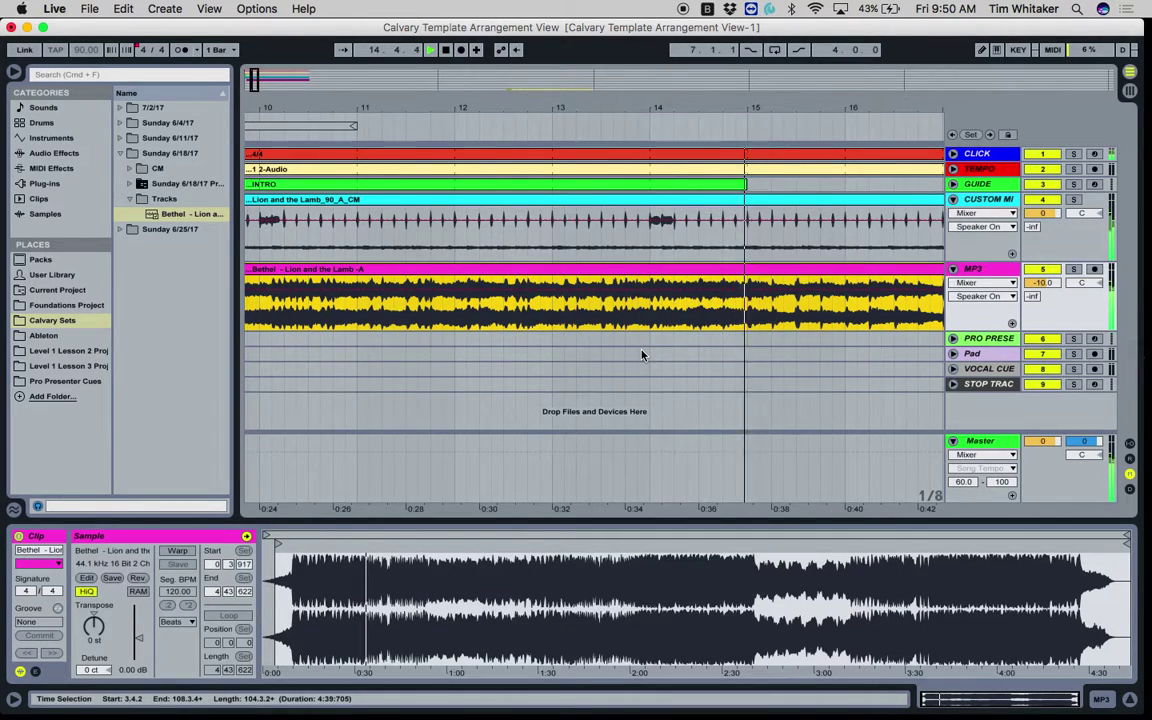
key(space)
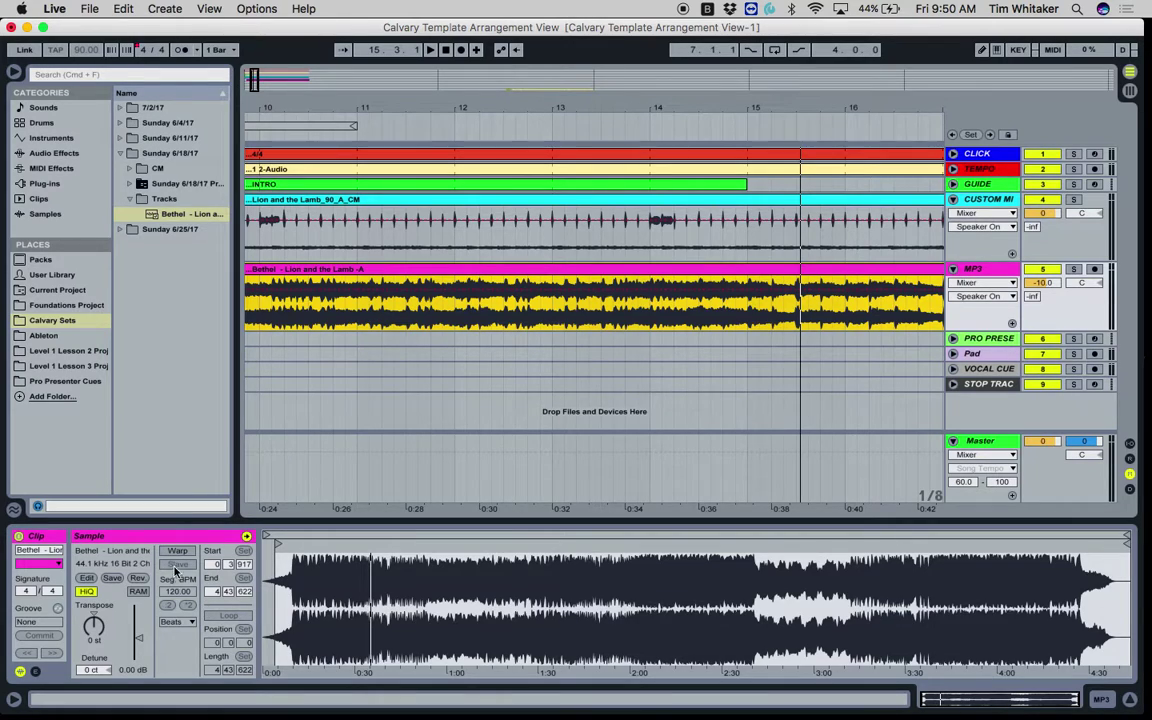
Warp the MP3 clip in Complex mode and audition it transposed down to -8 semitones with the custom mix track muted
click(177, 551)
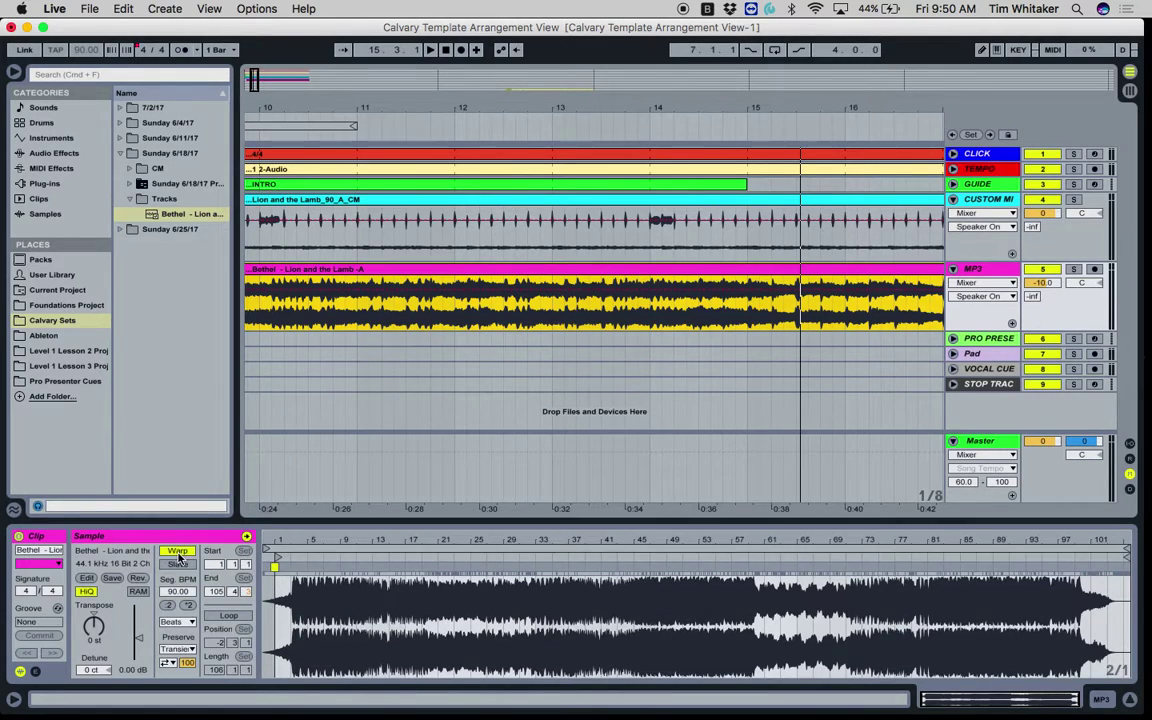
click(188, 623)
click(178, 682)
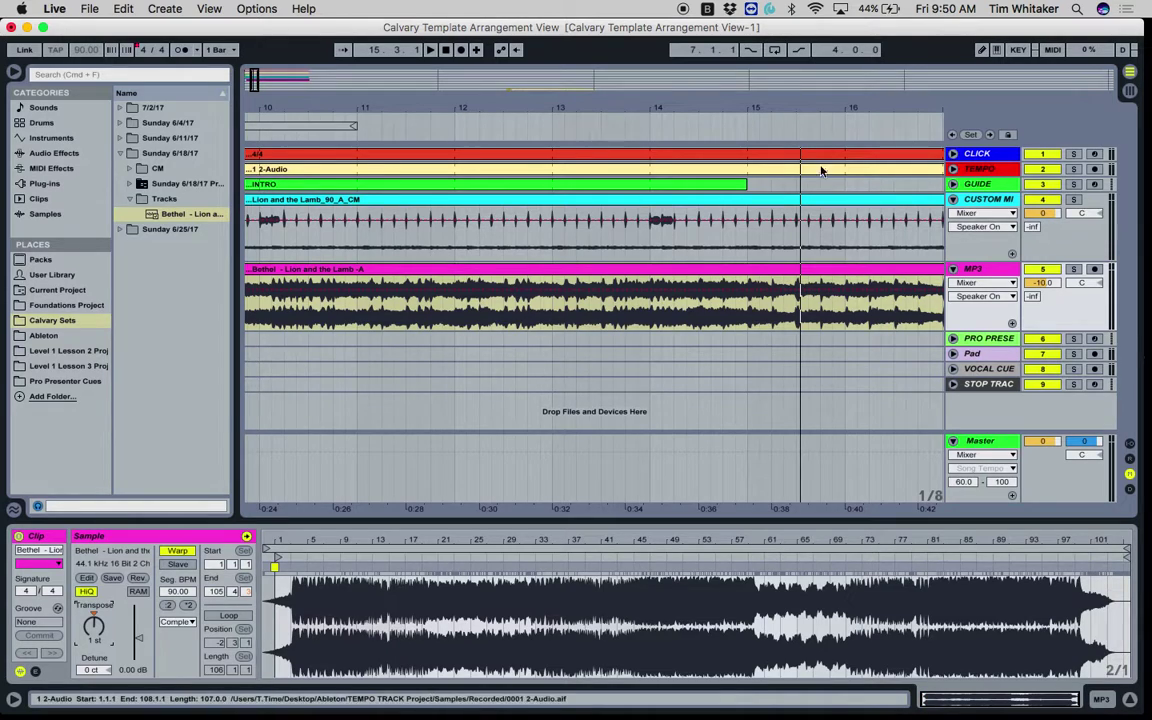
click(1046, 201)
key(space)
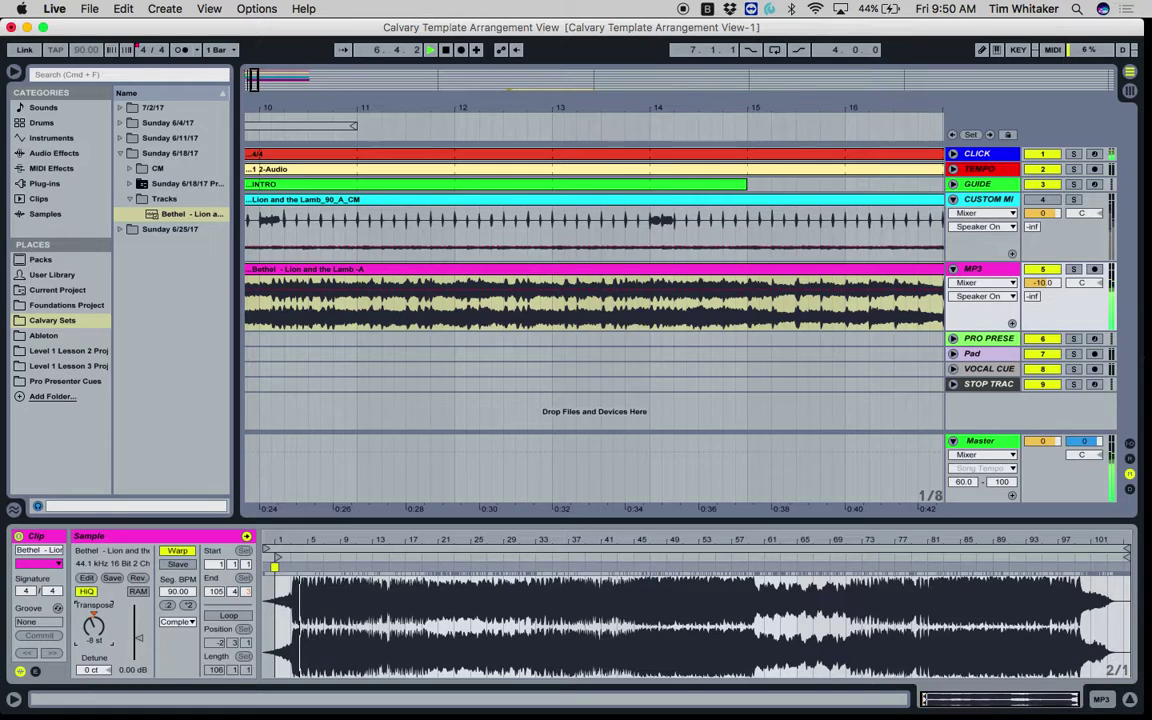
Turn warping off to audition the MP3 clip transposed by -7 and 8 semitones, and turn warping back on
click(178, 551)
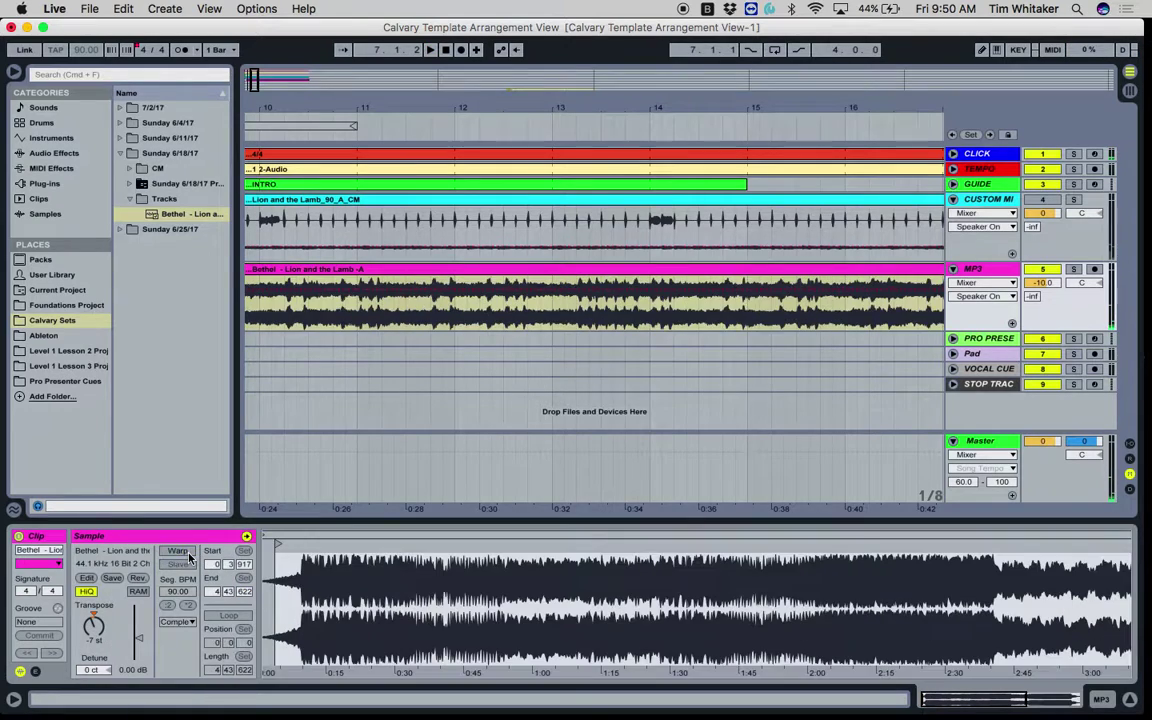
key(space)
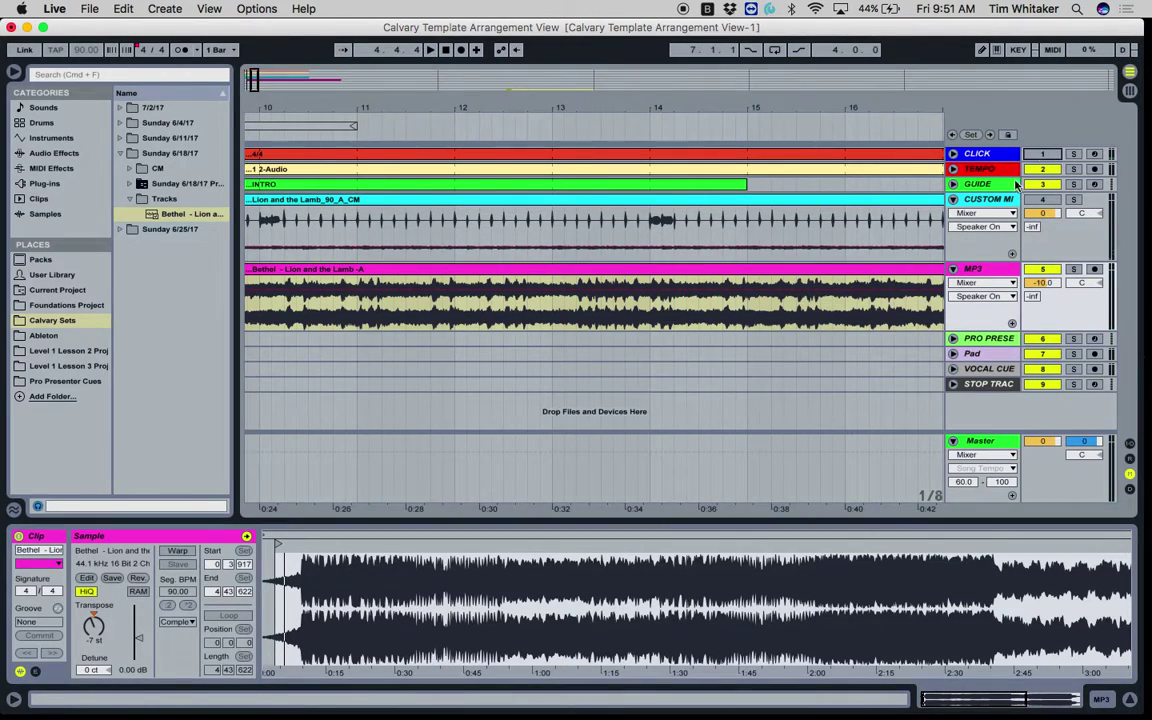
key(space)
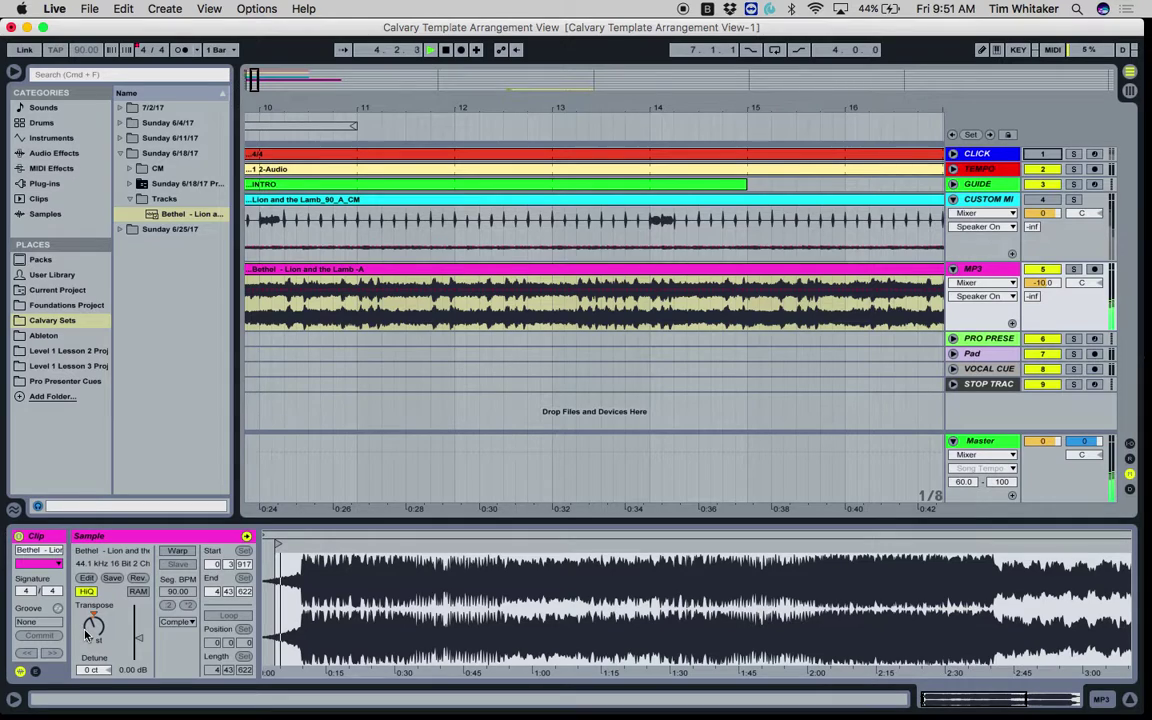
key(XF86AudioRaiseVolume)
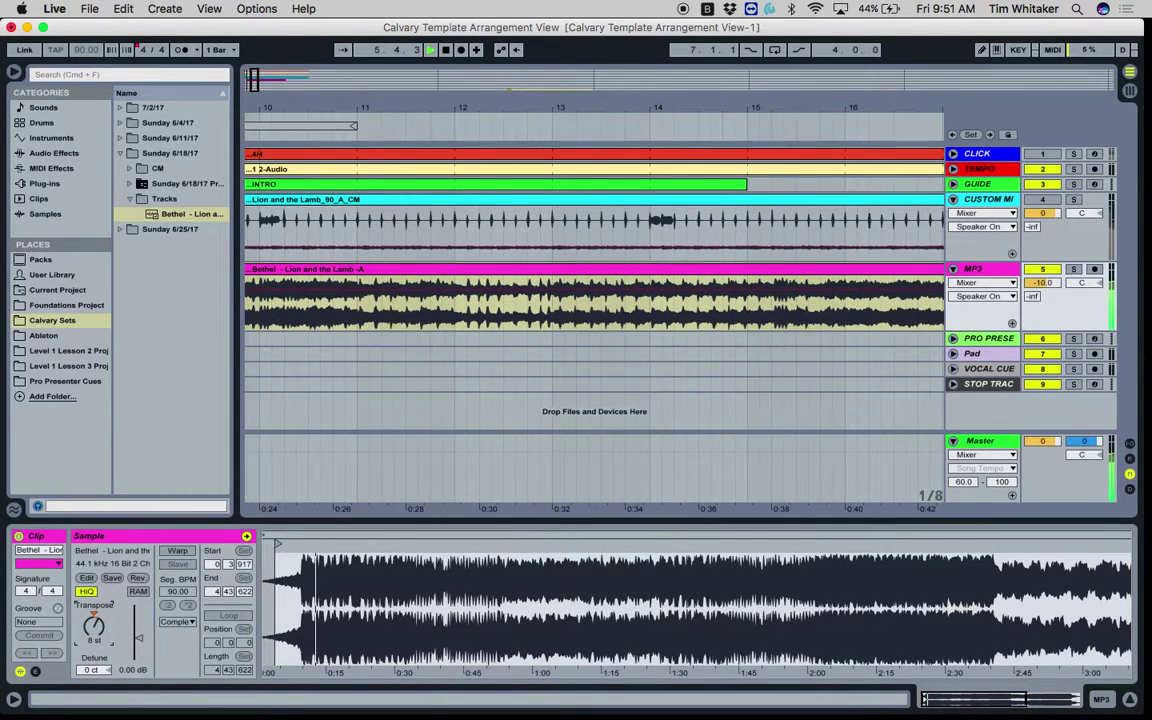
click(178, 551)
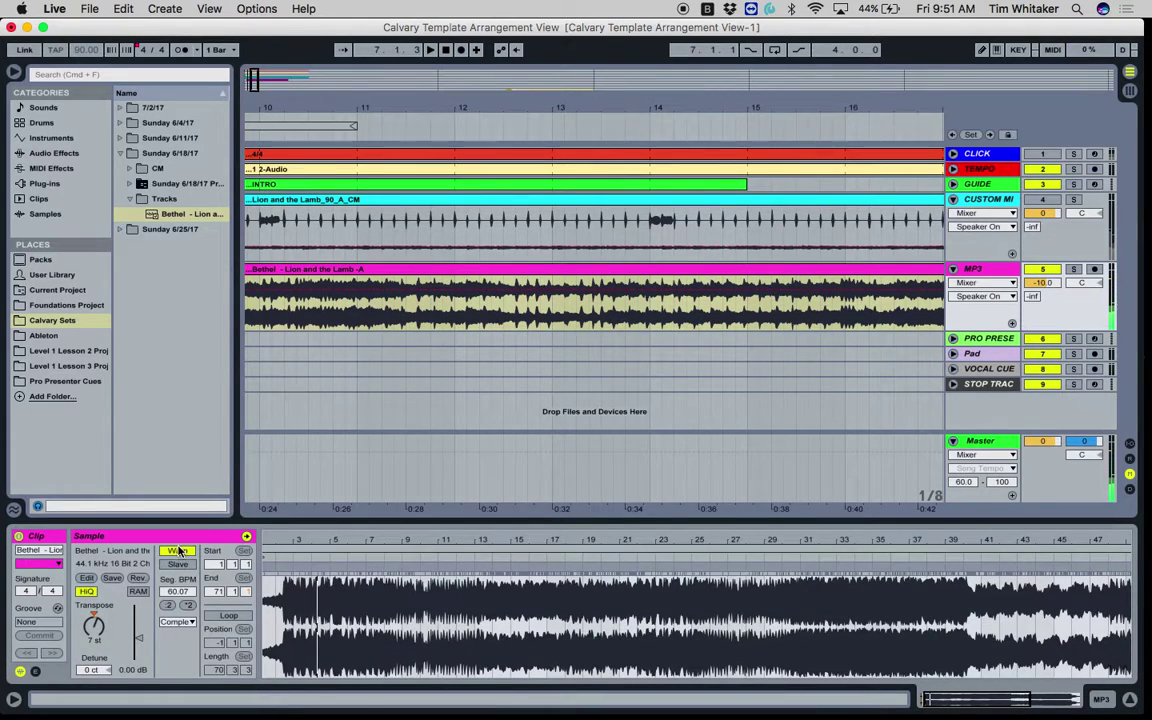
click(177, 551)
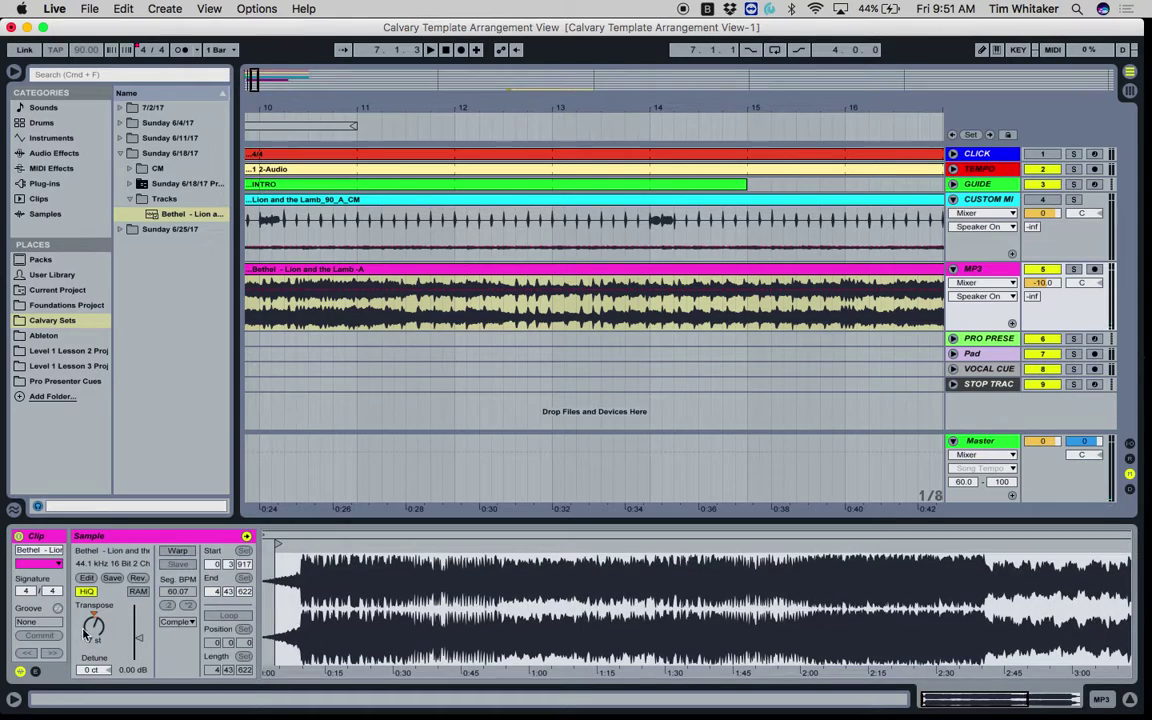
click(177, 551)
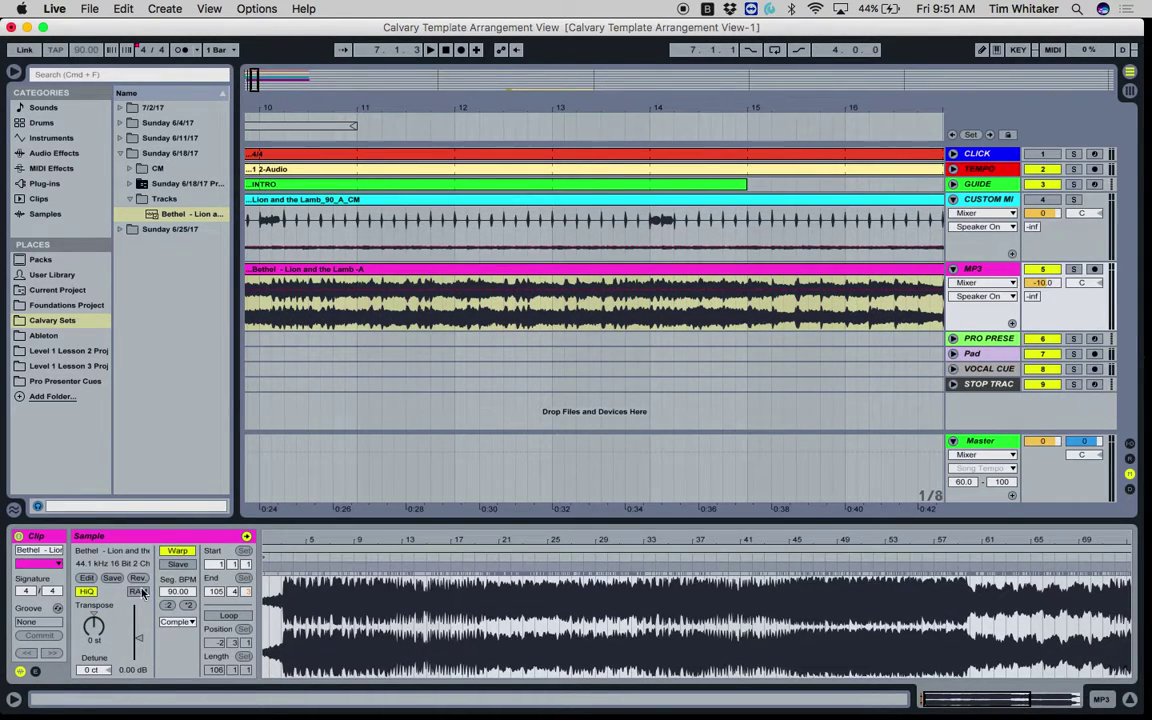
Play the warped MP3 clip while transposing it down to -7 semitones, and stop playback
key(space)
mouse_move(93, 626)
mouse_down()
mouse_move(93, 610)
mouse_move(93, 632)
mouse_up()
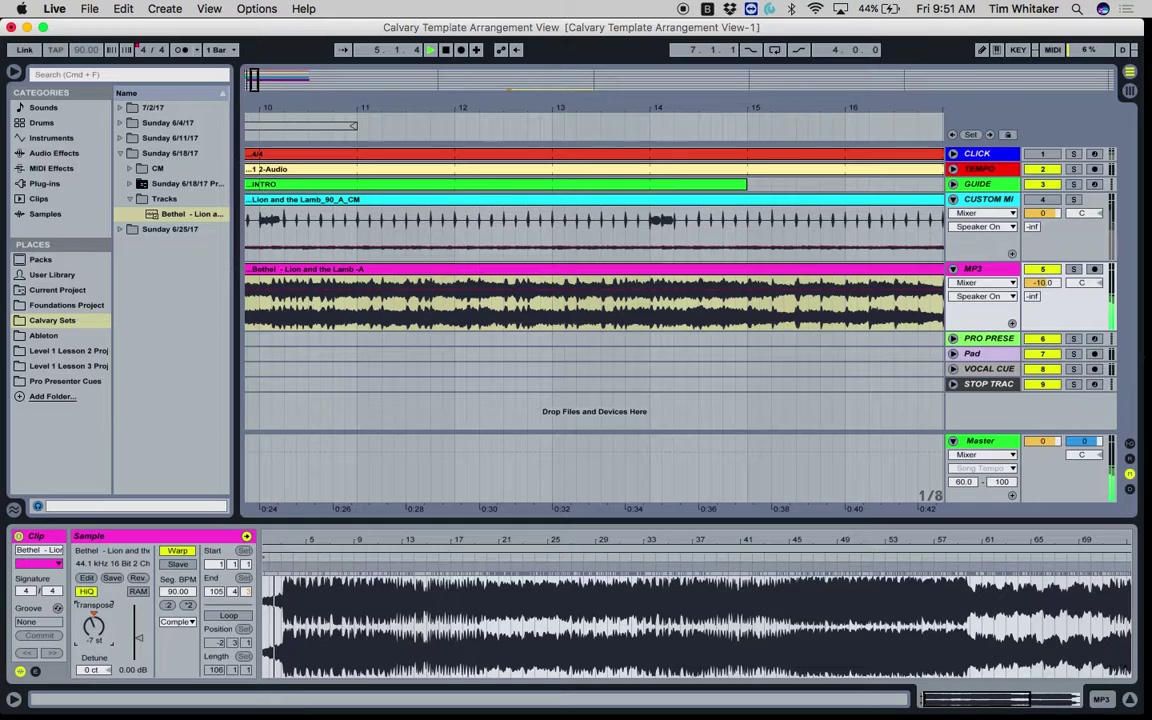
key(space)
drag(448, 75, 453, 380)
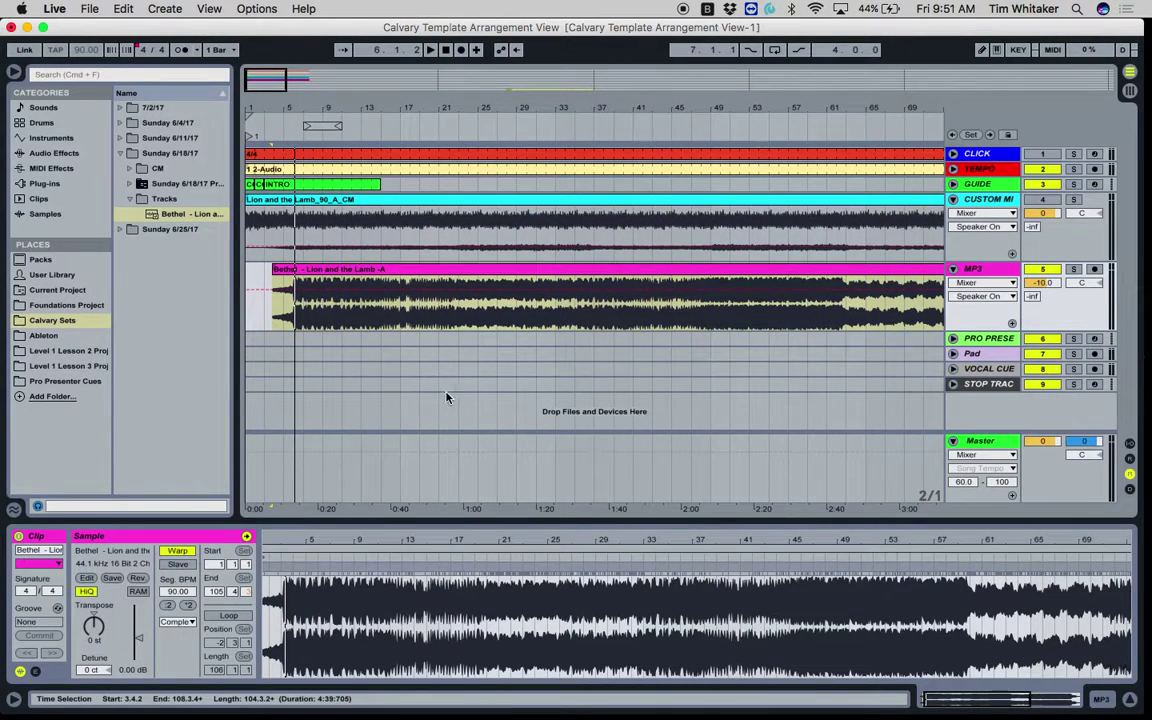
click(475, 275)
key(minus)
key(minus)
key(minus)
key(minus)
key(plus)
key(plus)
key(plus)
key(plus)
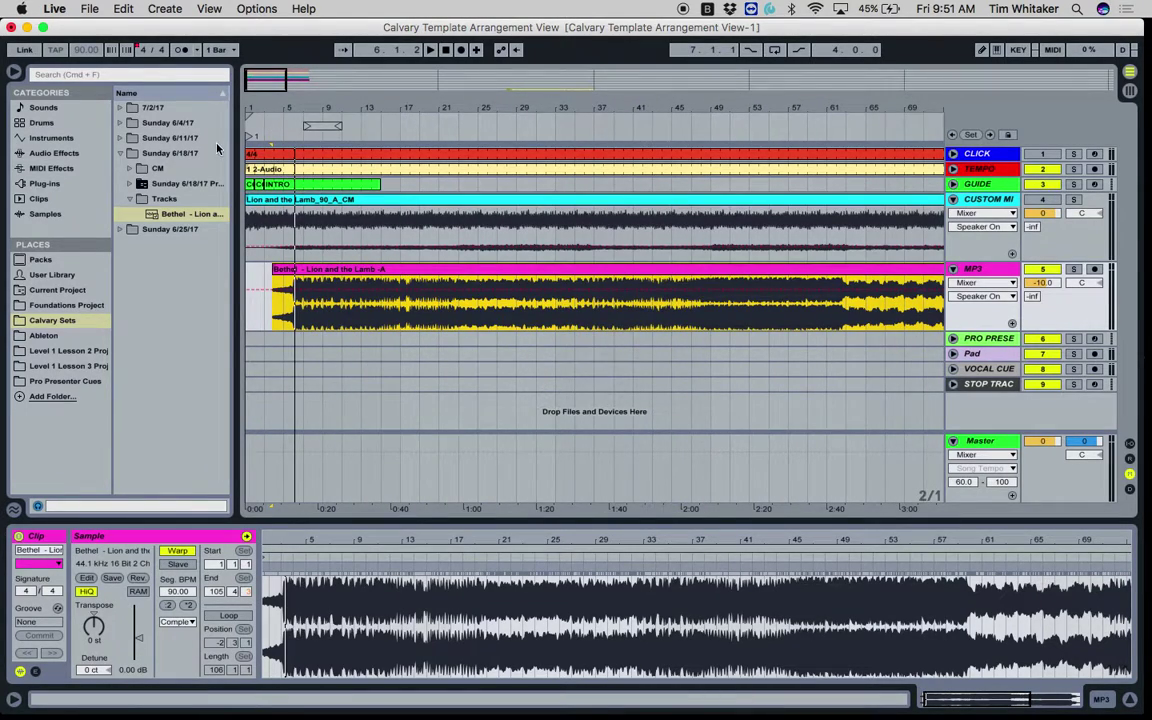
Open the name of the locator at bar 1 for editing
right_click(249, 139)
click(258, 155)
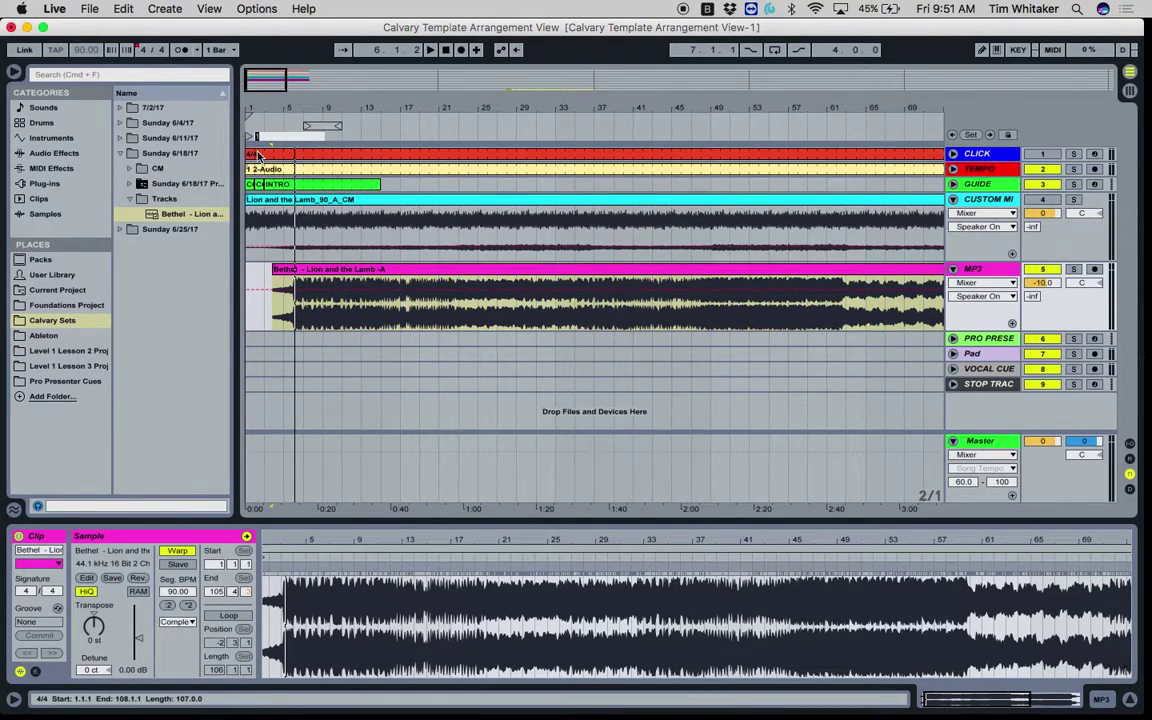